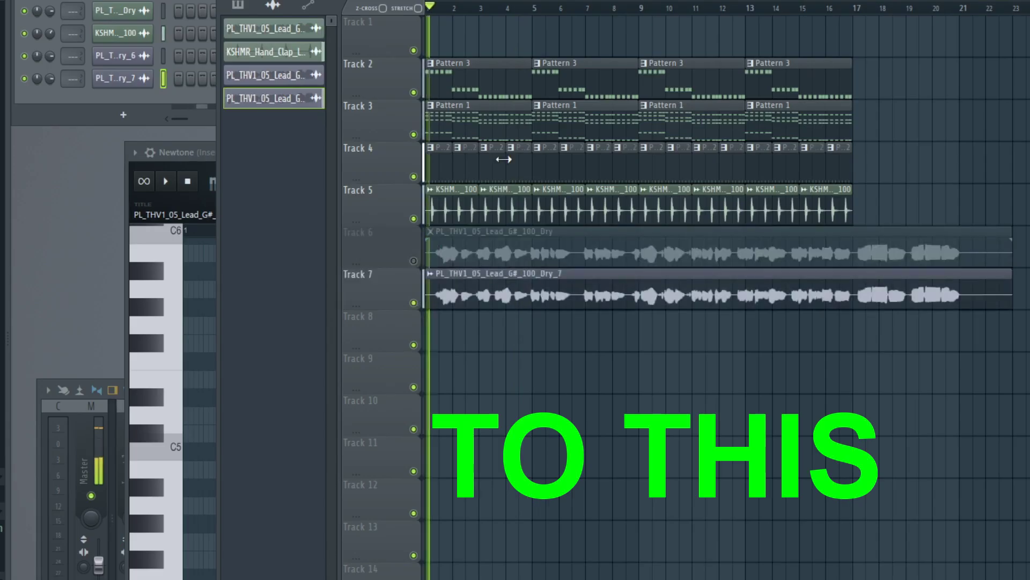
- Bring the Newtone pitch editor to the front and zoom out to show more of the vocal melody
click(206, 156)
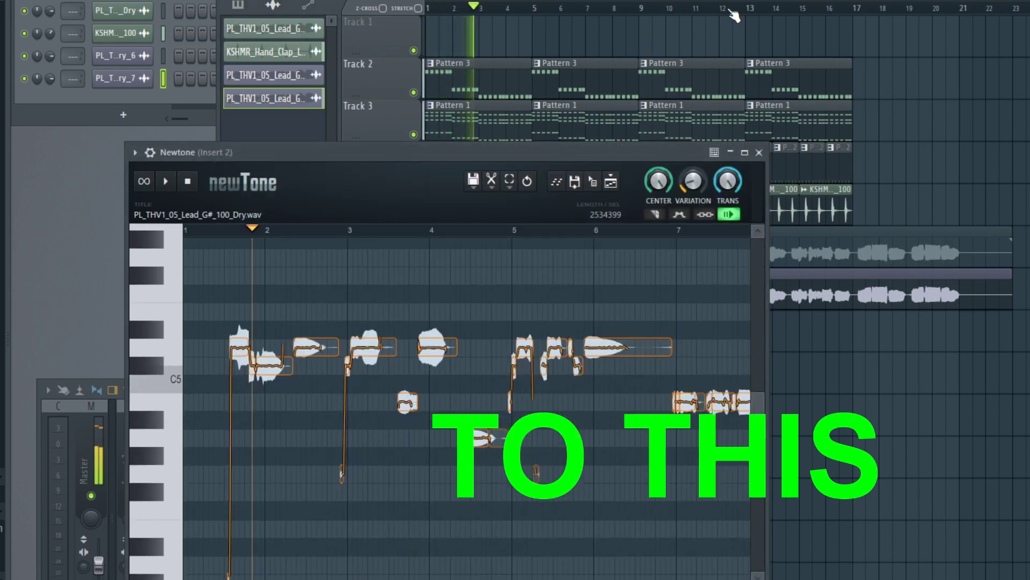
click(490, 140)
click(207, 157)
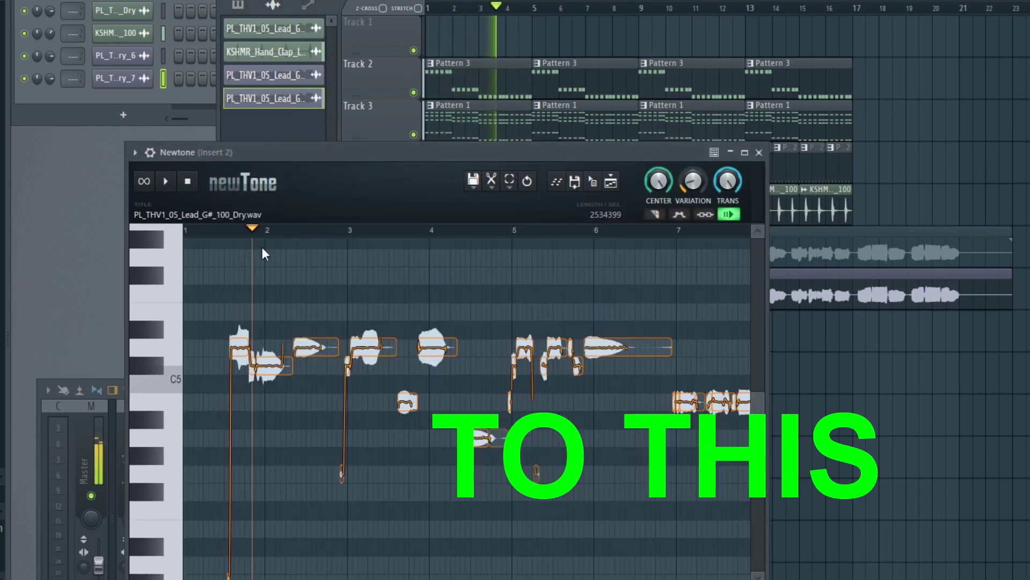
scroll(428, 232, down, 4)
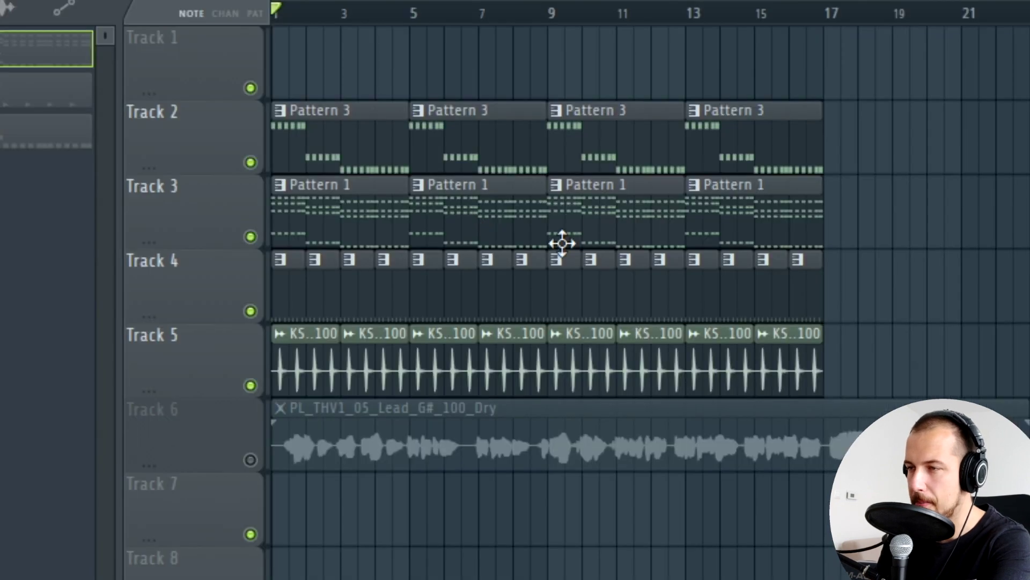
key(space)
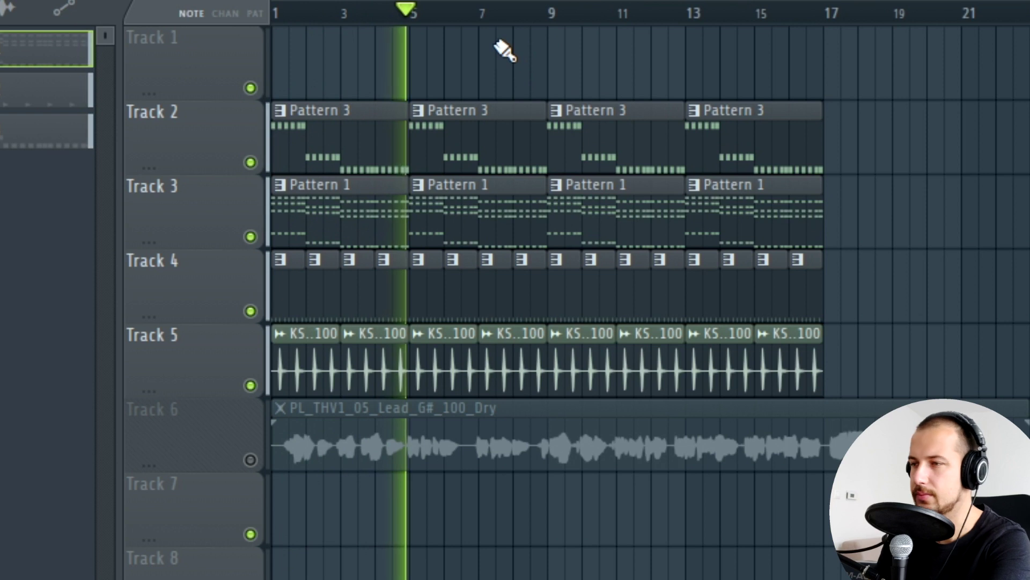
key(space)
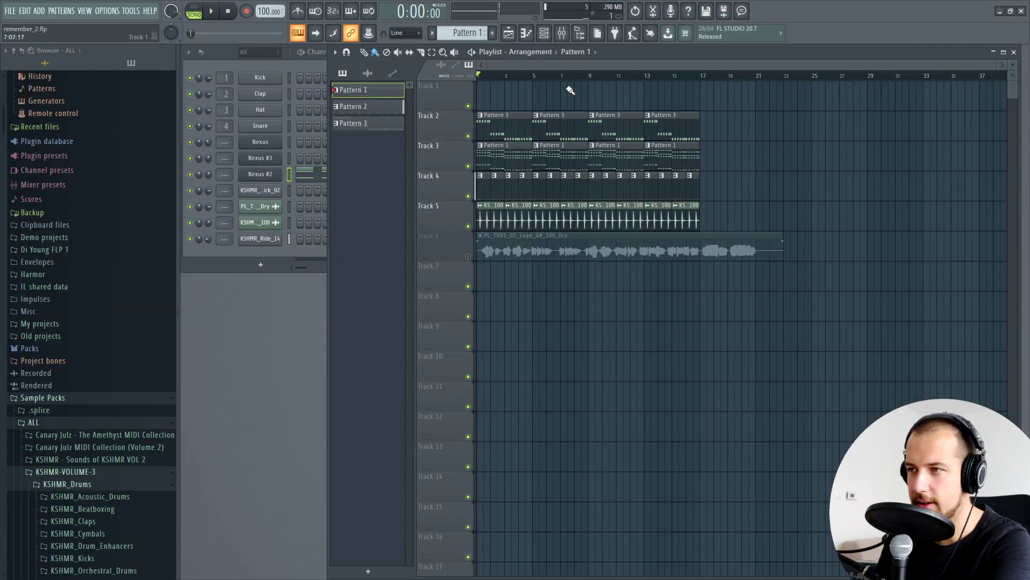
ctrl+click(468, 255)
- Audition the soloed Track 6 vocal, then unsolo it and play the full song with the vocal
key(space)
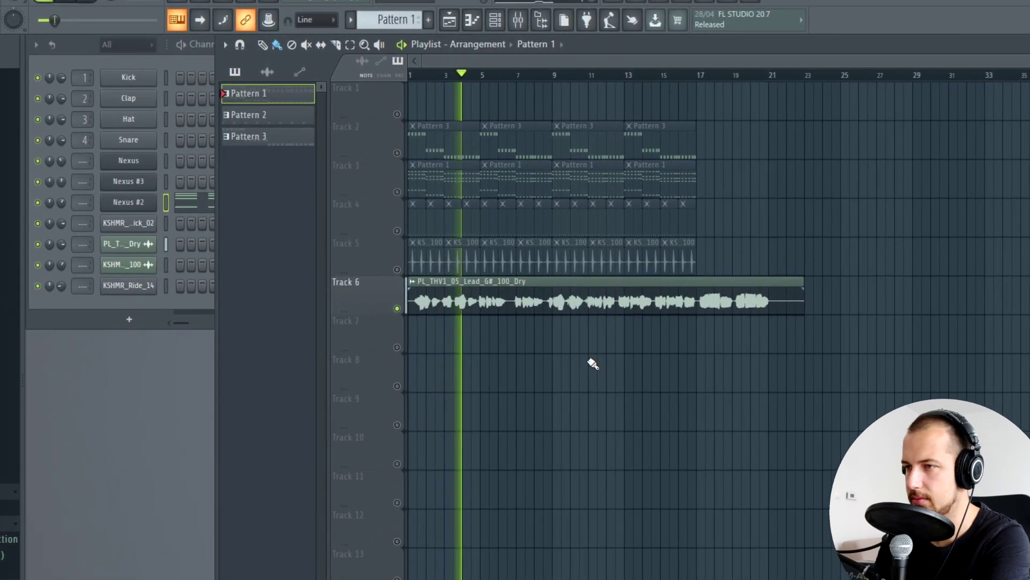
key(space)
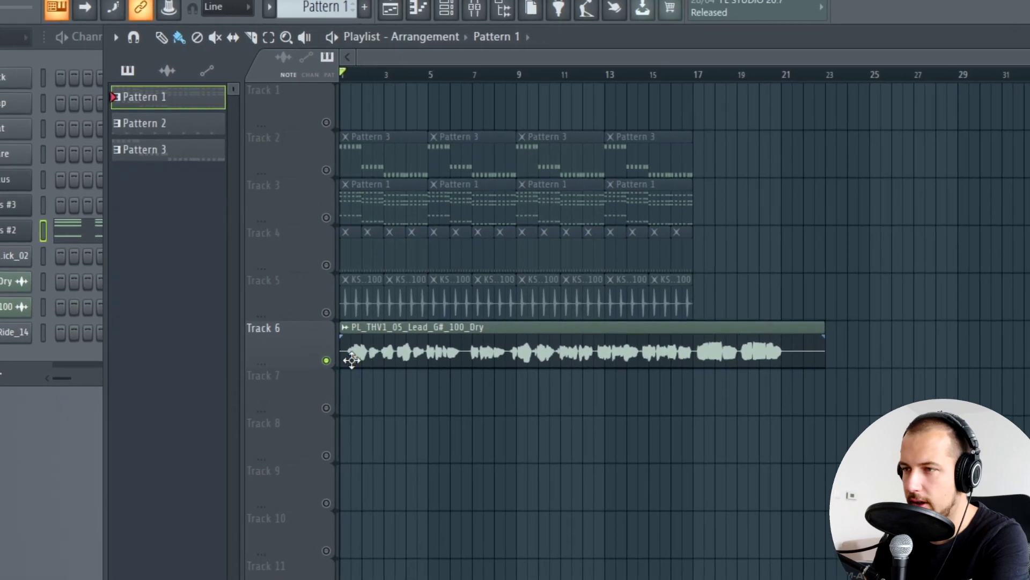
ctrl+click(336, 353)
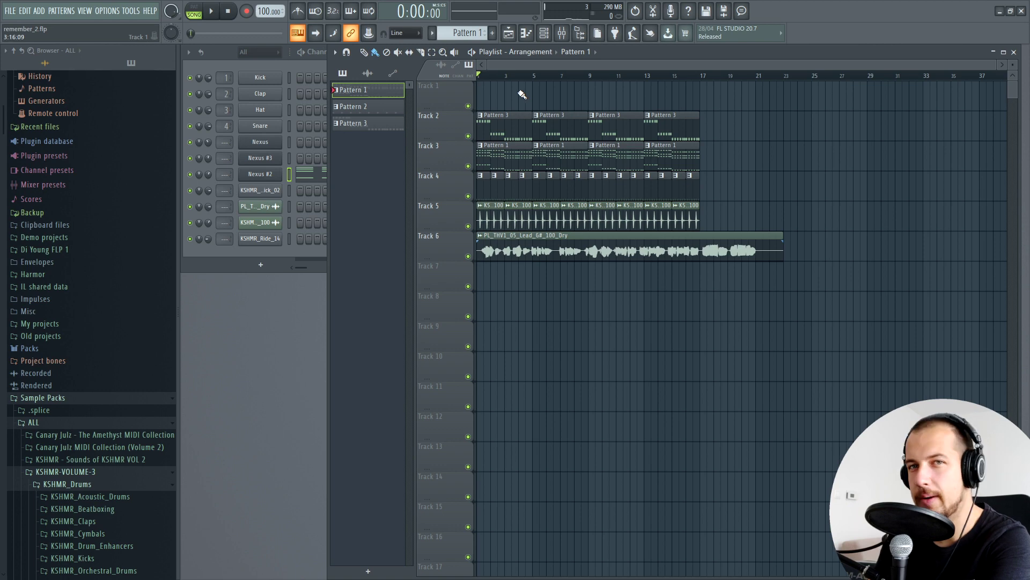
key(space)
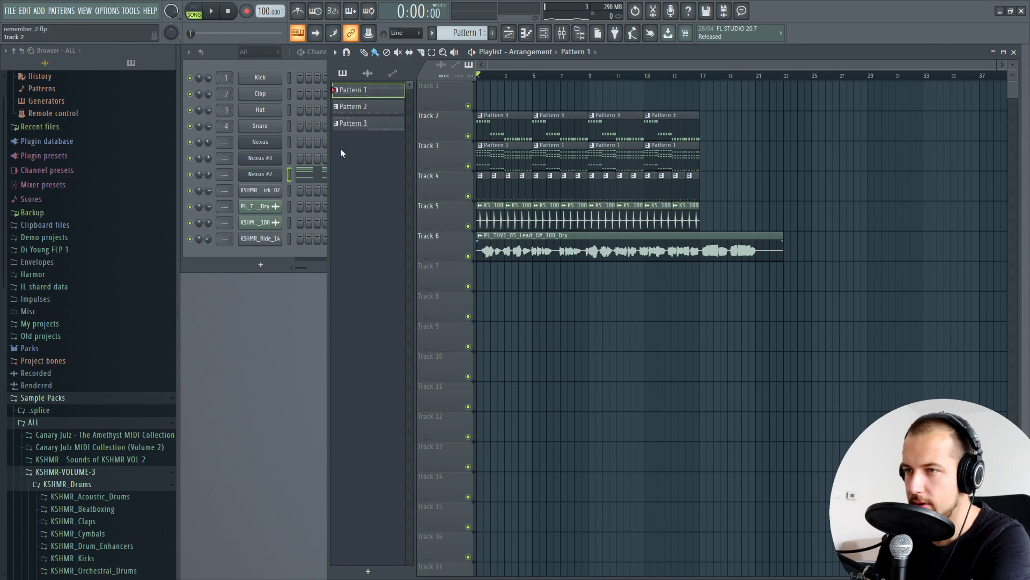
- Open the Nexus #2 chord notes in the piano roll and look through them
click(315, 181)
scroll(517, 81, down, 2)
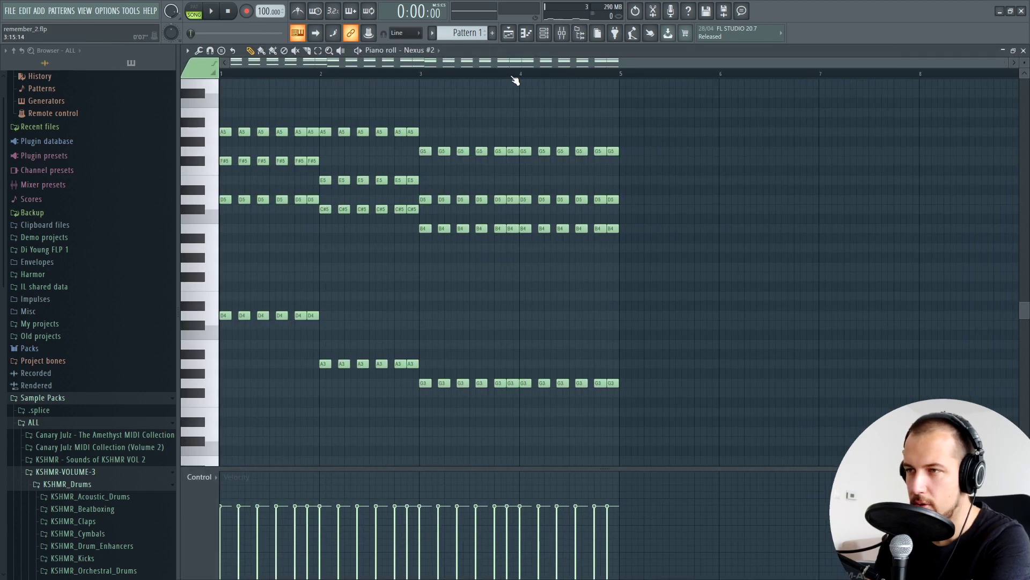
scroll(477, 146, up, 3)
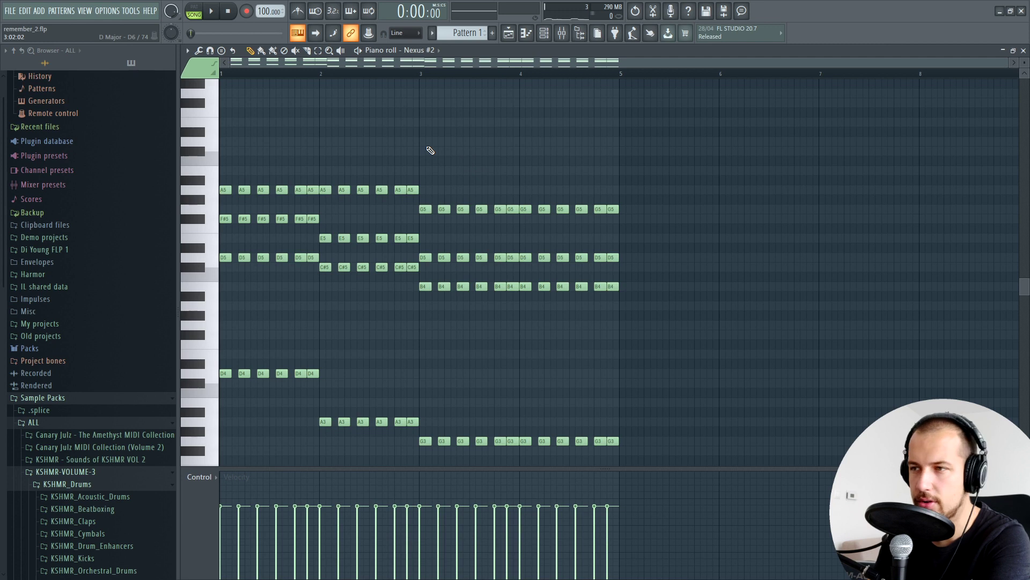
scroll(486, 144, down, 2)
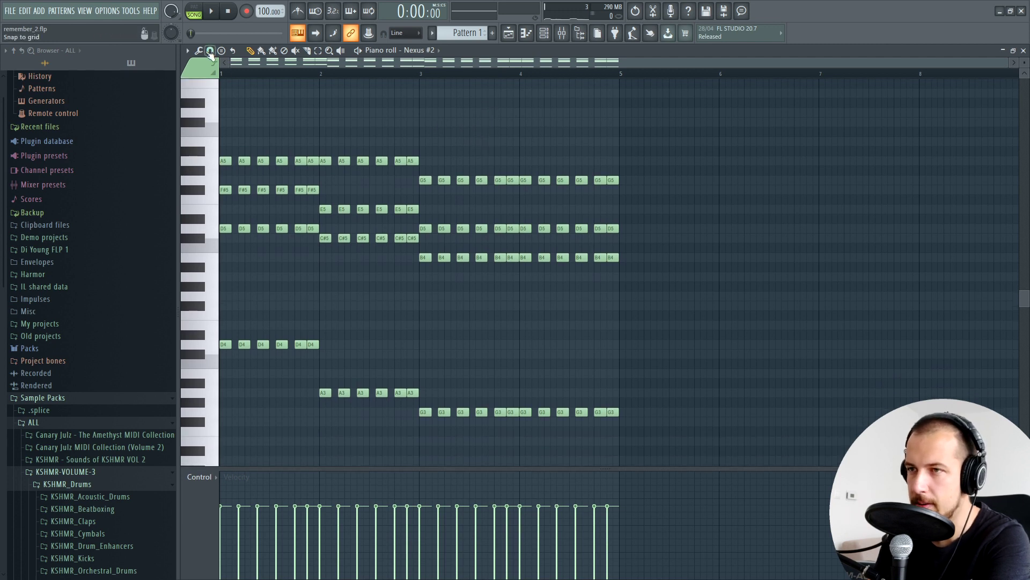
- Turn on automatic scale highlighting, which detects D Major, then close the piano roll
click(189, 51)
mouse_move(202, 117)
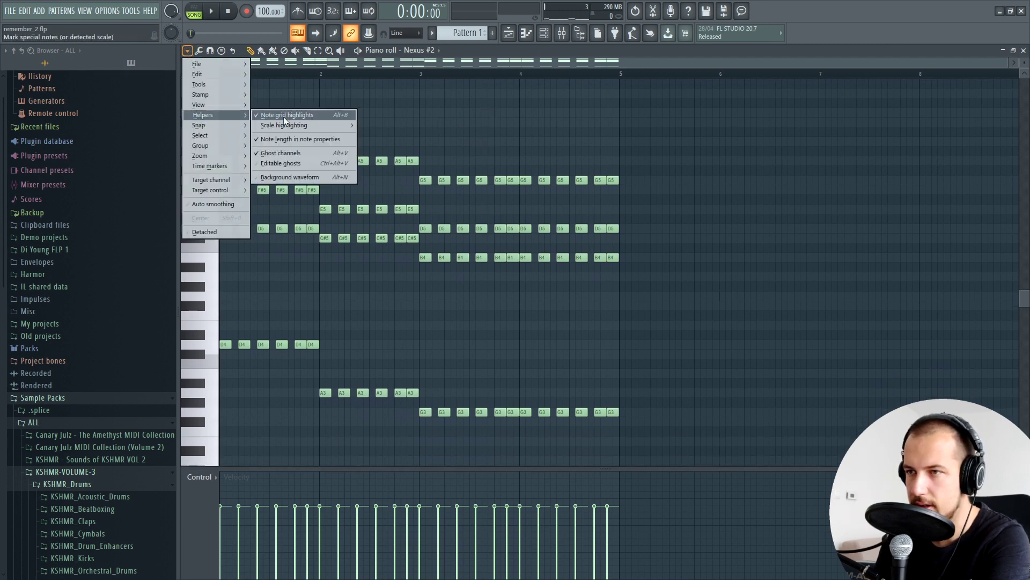
mouse_move(298, 127)
click(411, 154)
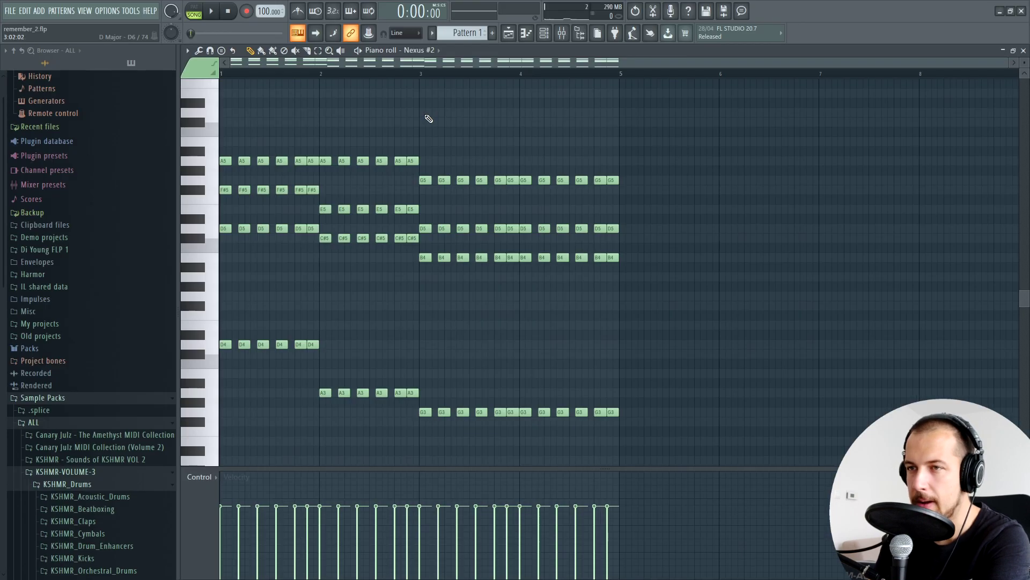
scroll(426, 114, up, 3)
scroll(418, 147, up, 2)
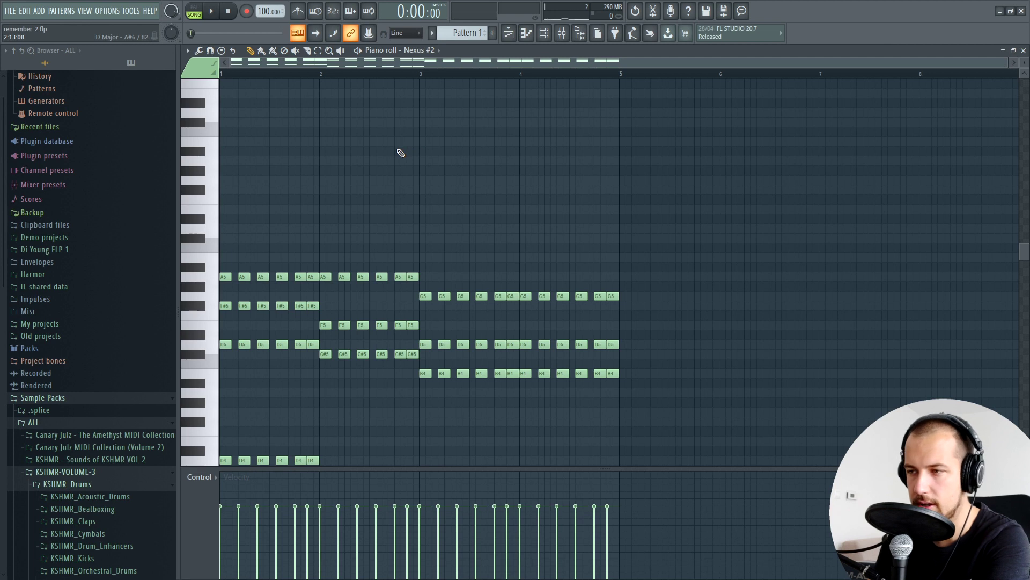
scroll(401, 153, down, 2)
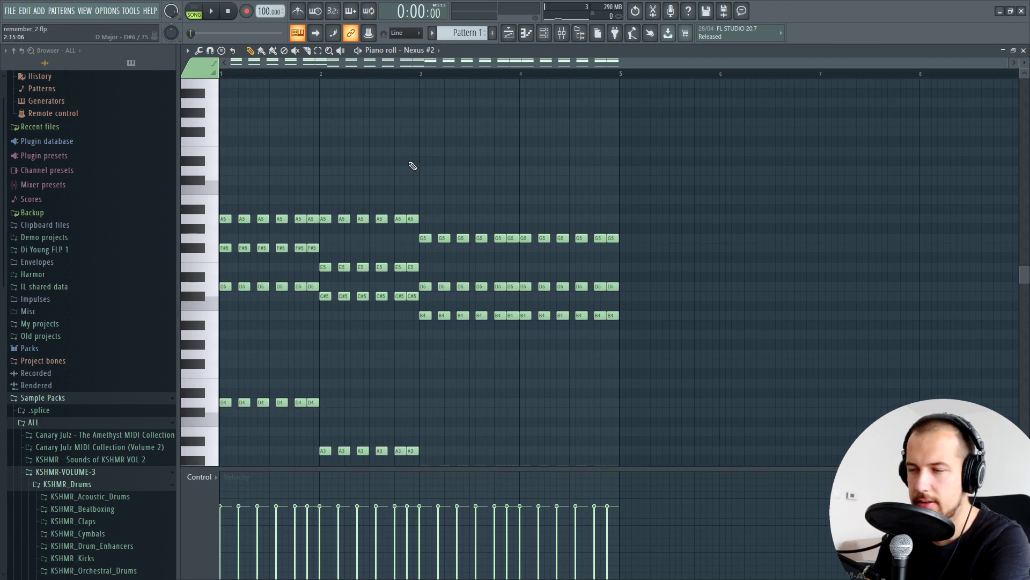
scroll(411, 164, down, 2)
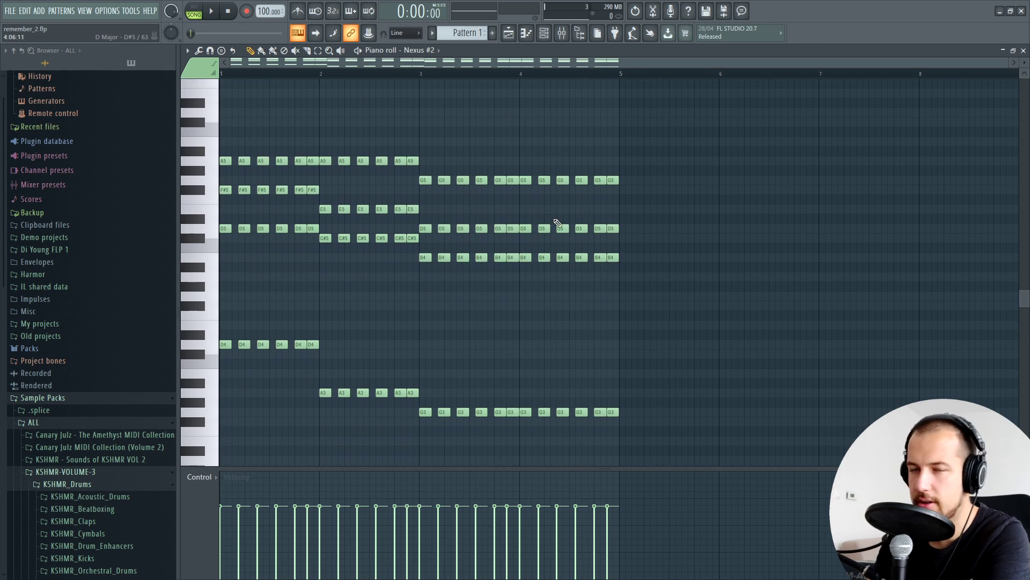
key(F7)
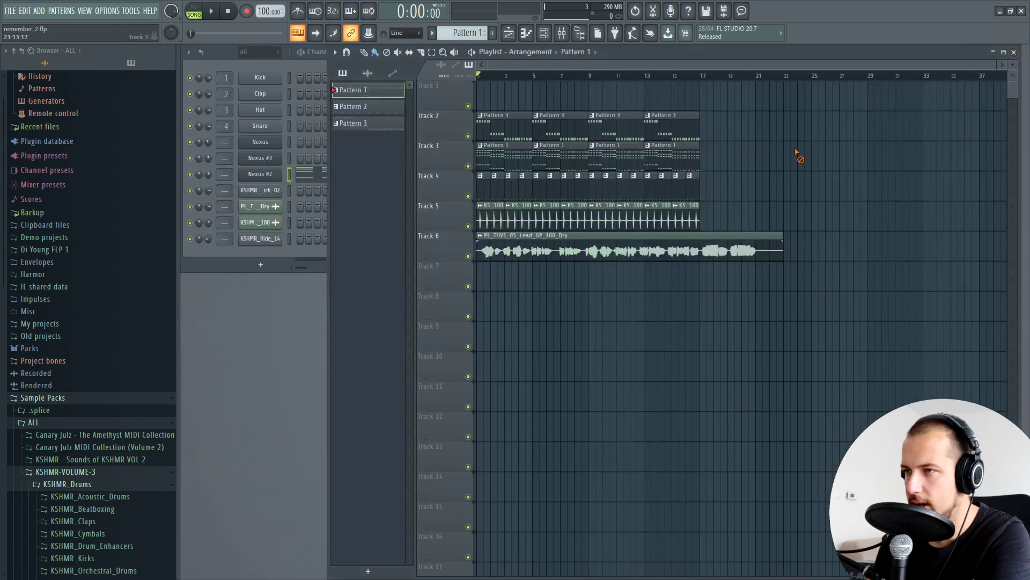
- Load Newtone into the first FX slot of mixer Insert 2
click(563, 34)
click(288, 388)
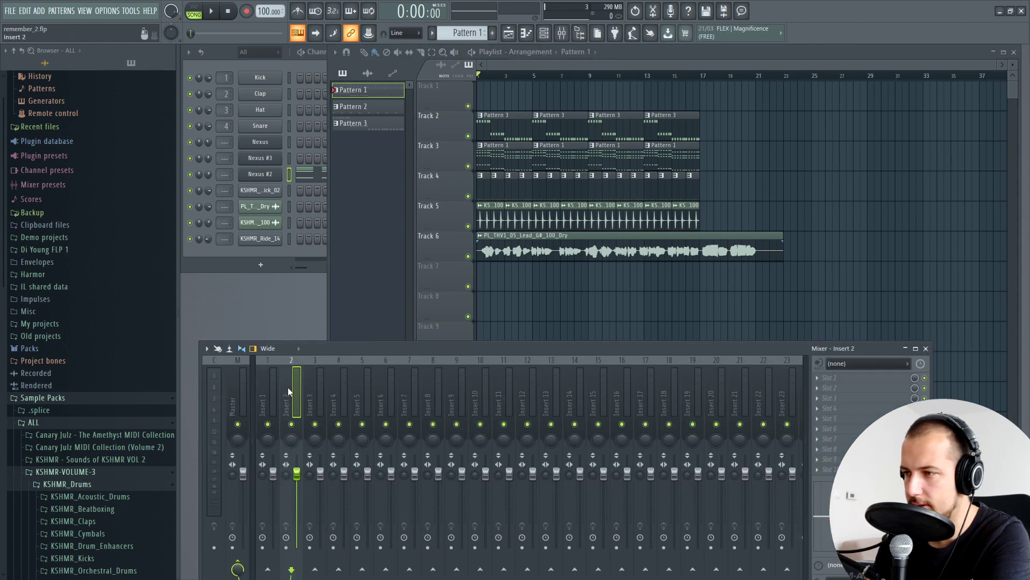
click(821, 389)
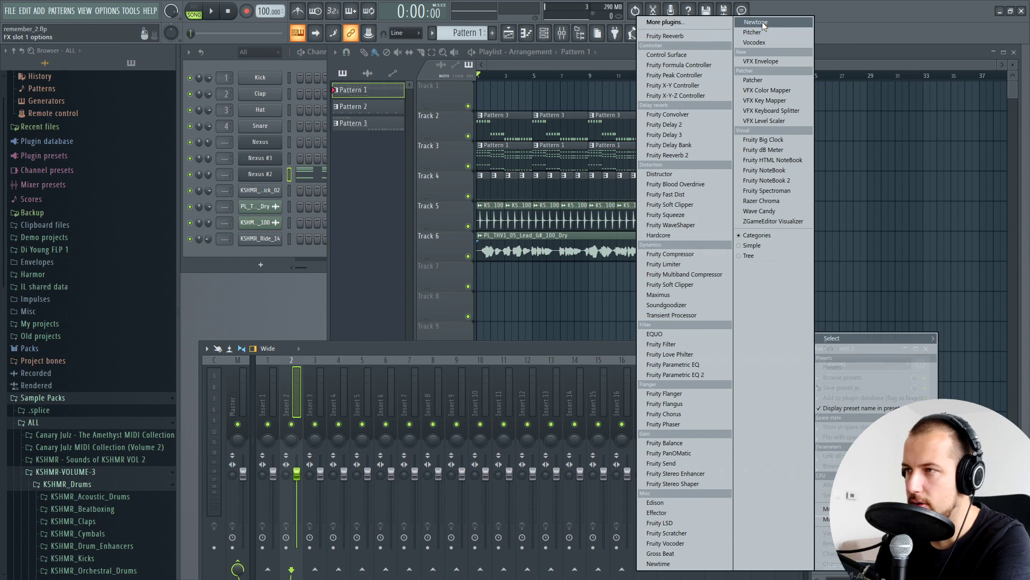
click(772, 23)
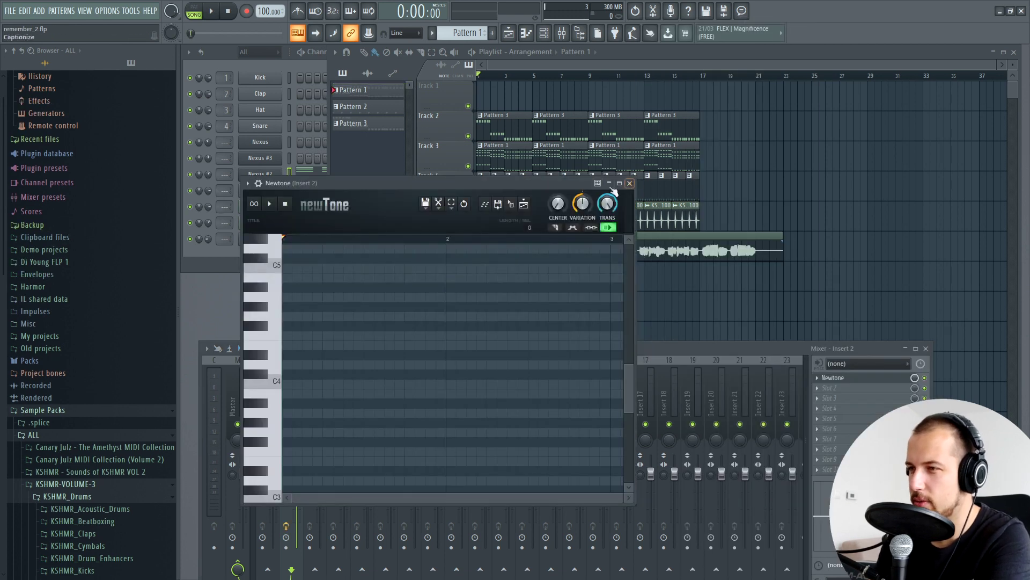
- Drag the PL_THV1_05_Lead_G#_100_Dry.wav vocal from its channel settings into Newtone for pitch analysis
double_click(744, 246)
drag(736, 214, 768, 214)
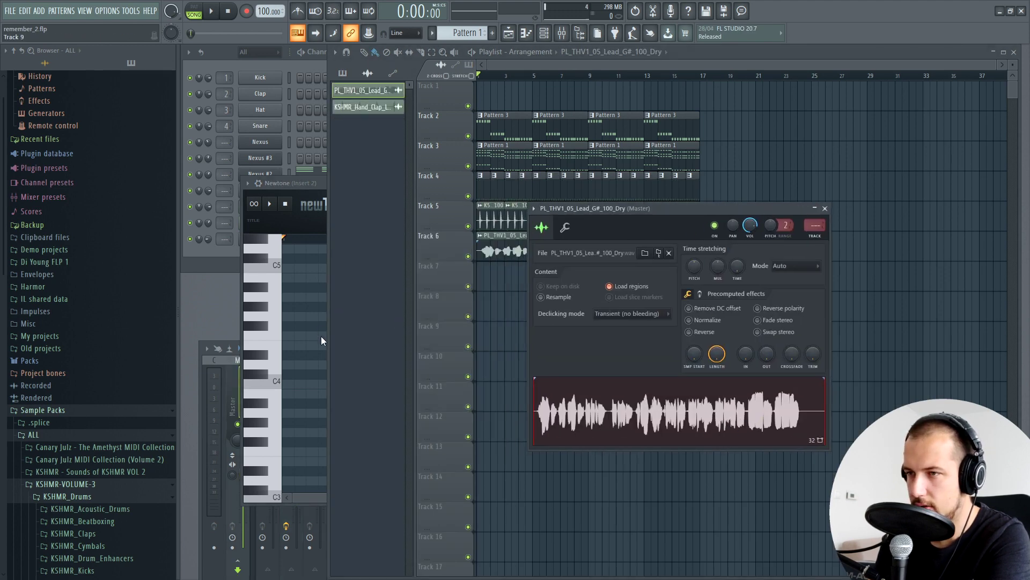
drag(626, 410, 319, 326)
click(312, 186)
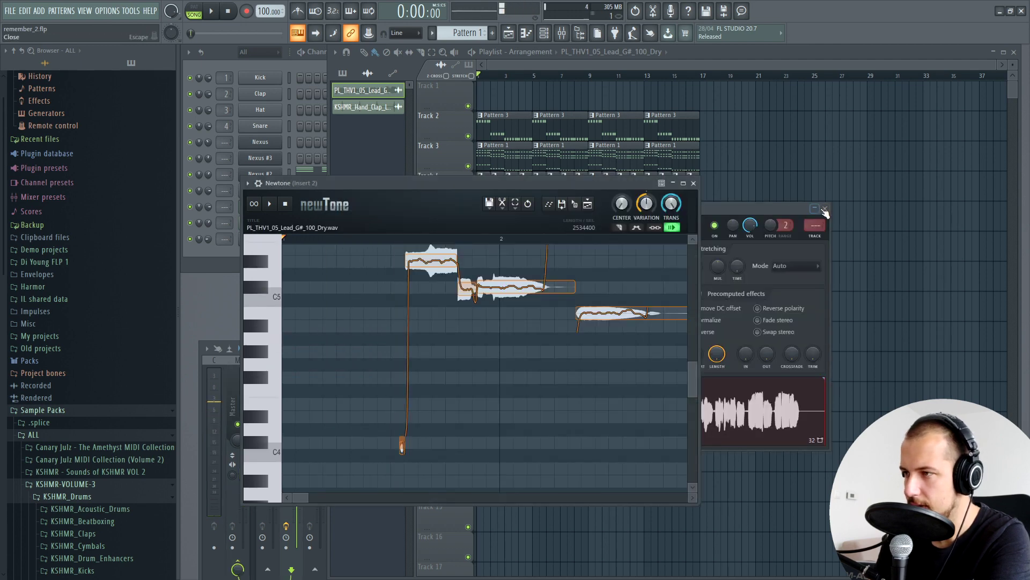
click(508, 84)
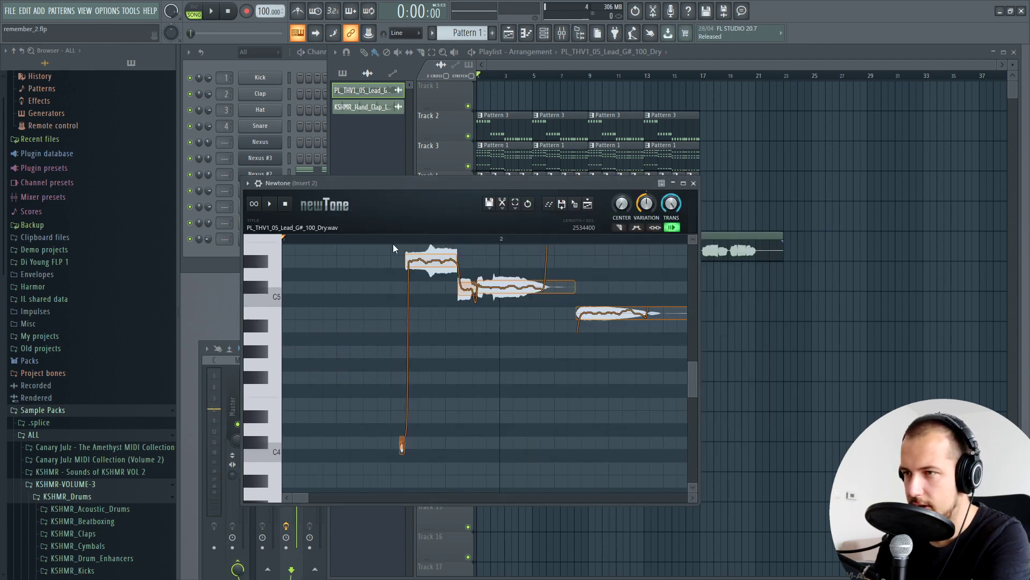
drag(317, 498, 577, 501)
scroll(542, 461, up, 1)
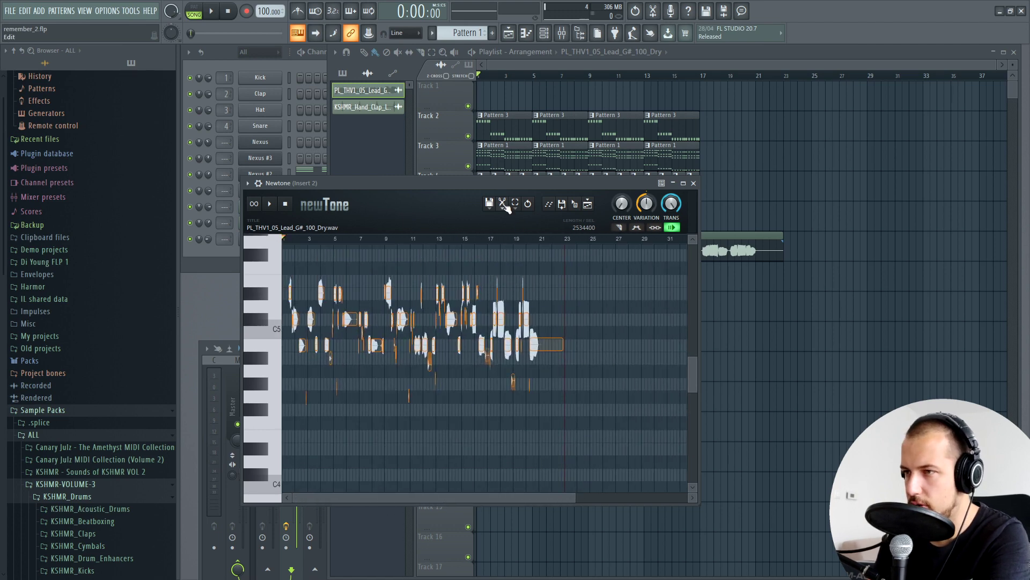
- Set Newtone's scale to D Major, snap all detected notes to it, and deselect the notes
click(503, 204)
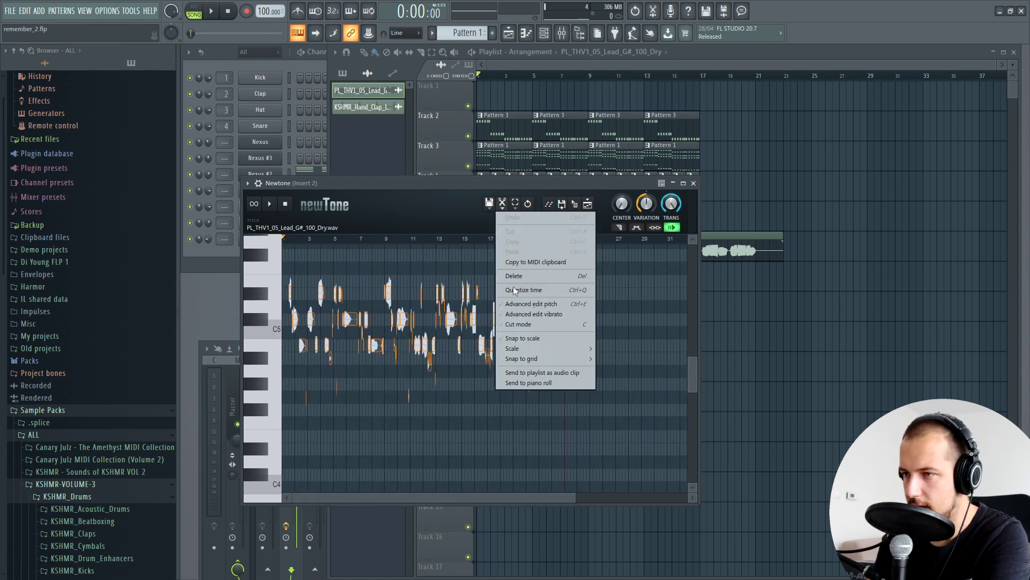
mouse_move(532, 348)
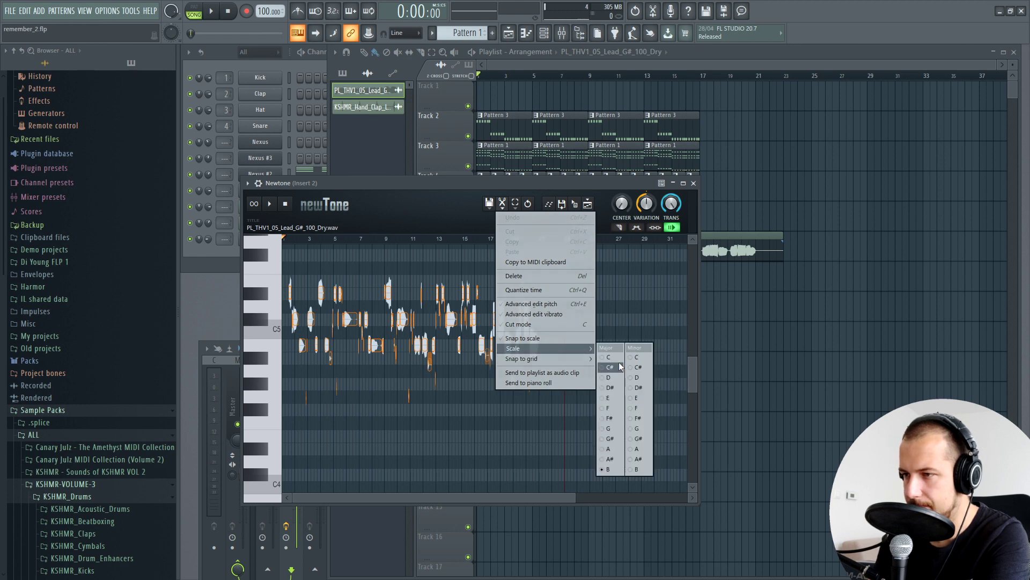
click(609, 377)
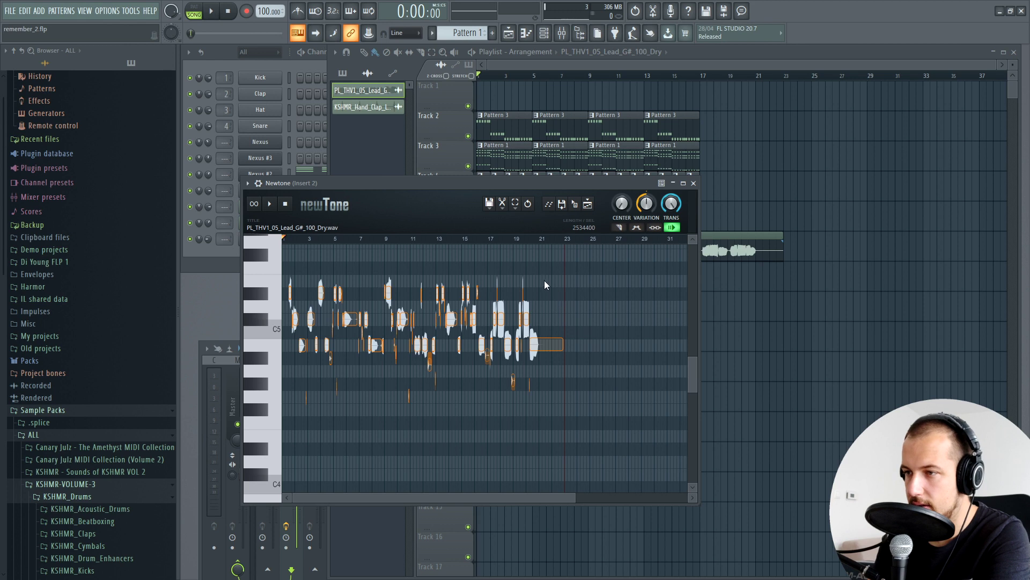
click(503, 205)
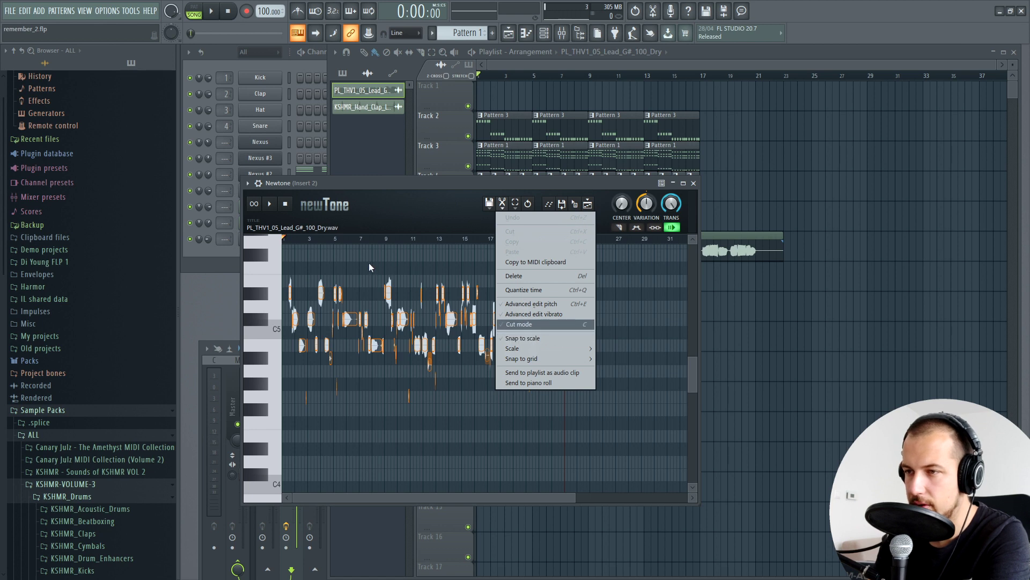
click(534, 340)
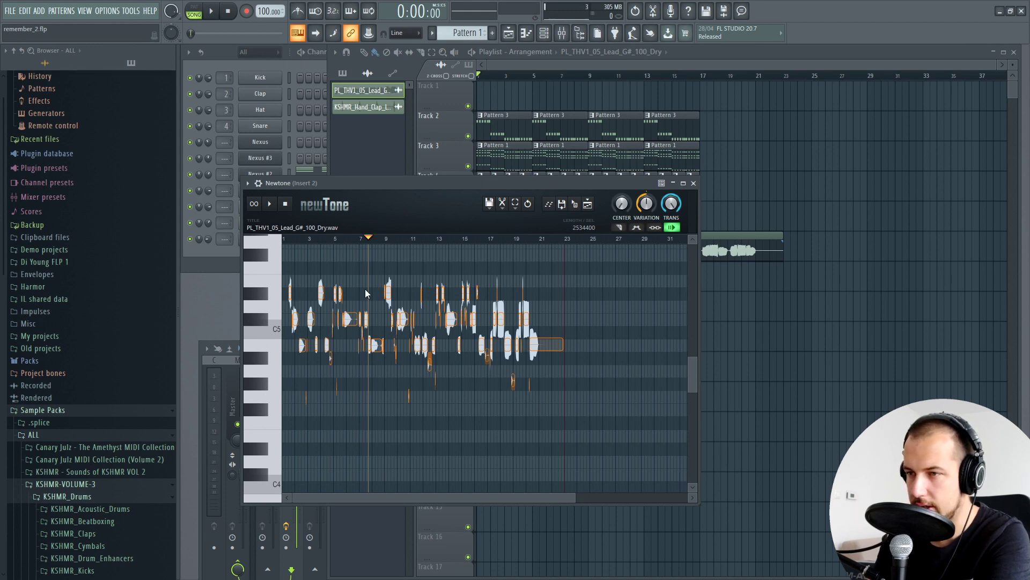
click(502, 204)
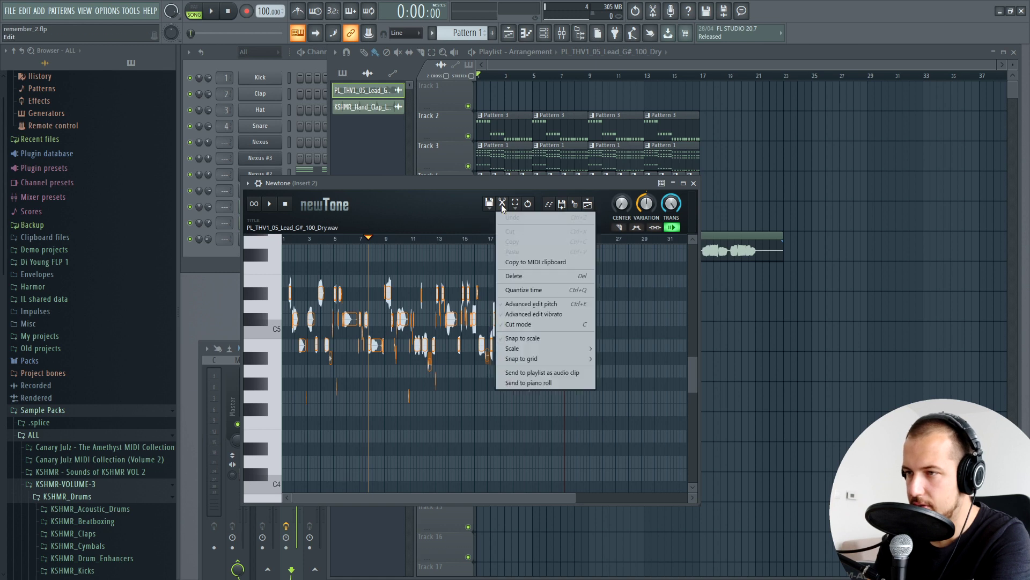
click(535, 343)
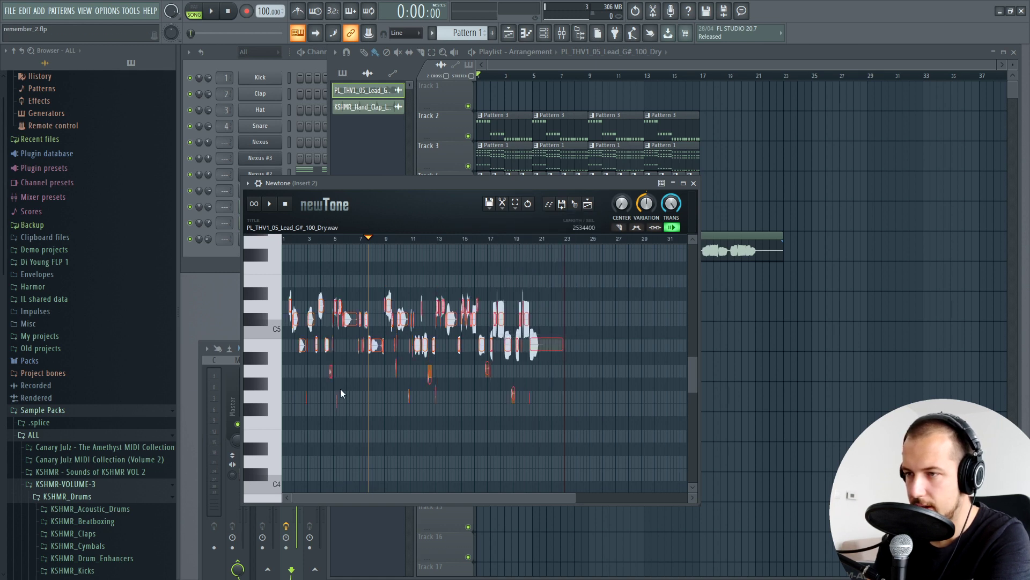
click(324, 265)
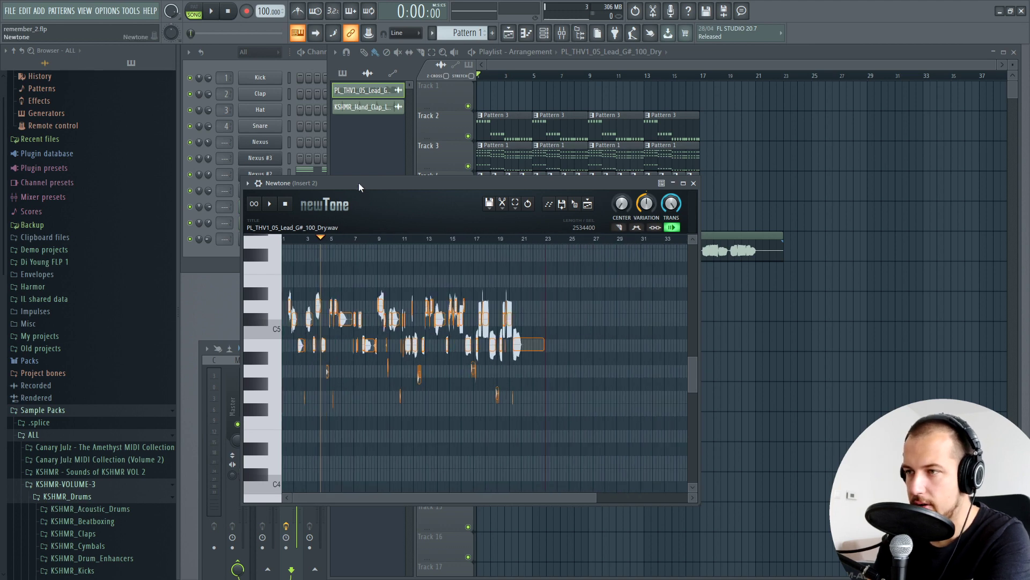
- Drop the edited vocal from Newtone onto Track 7 and play the arrangement with it
drag(358, 182, 413, 294)
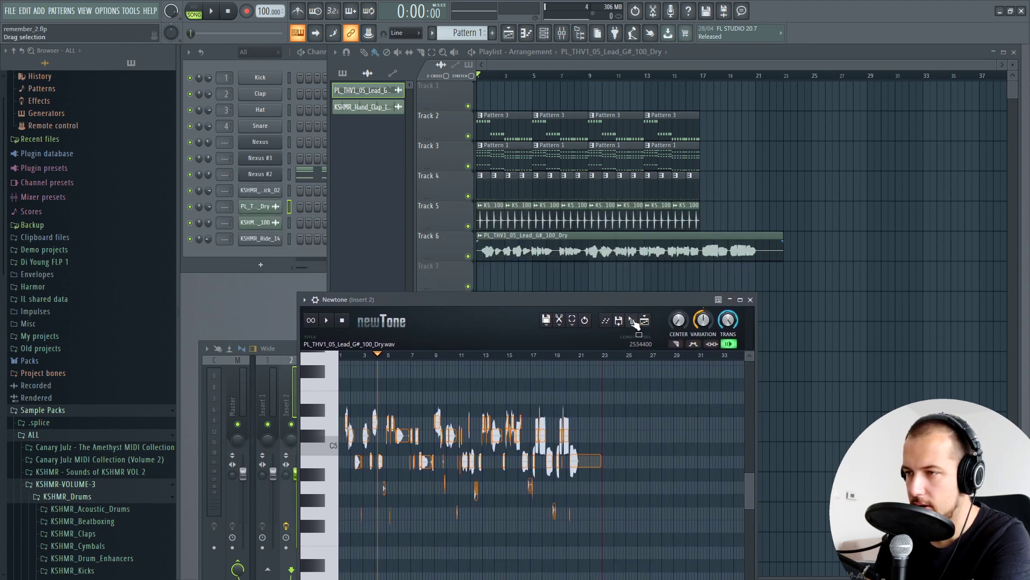
drag(636, 322, 506, 279)
click(467, 256)
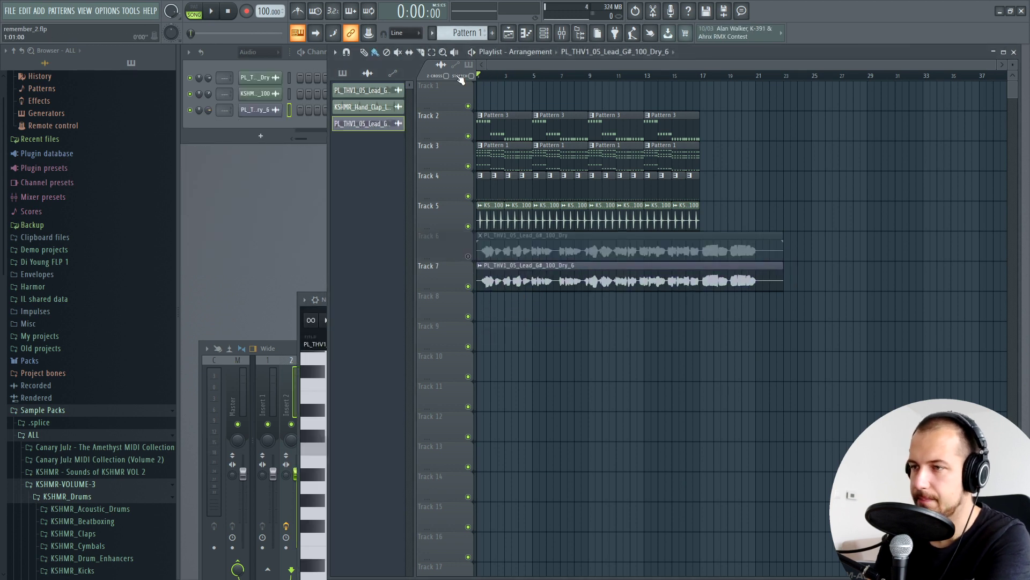
key(space)
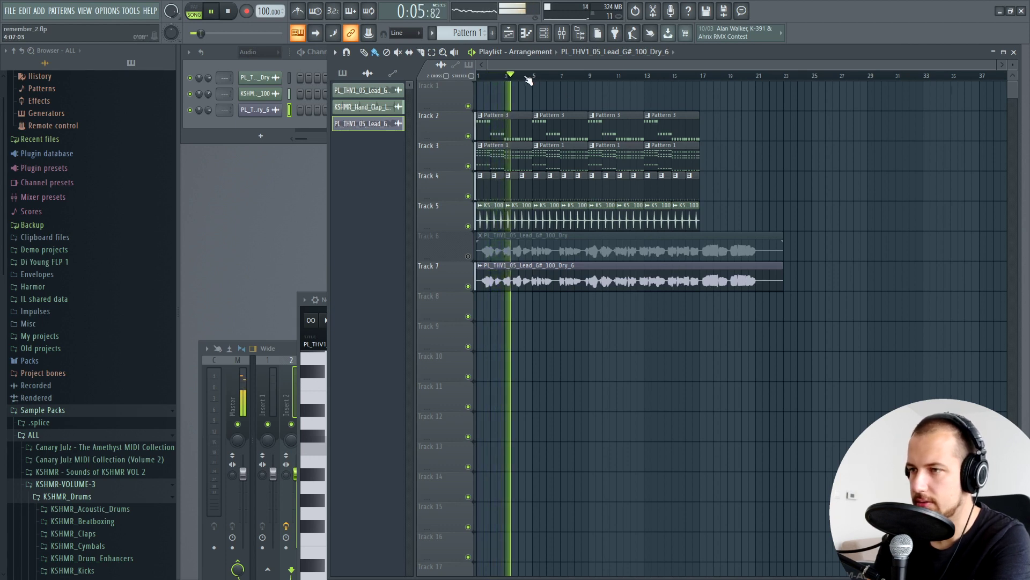
scroll(529, 80, up, 3)
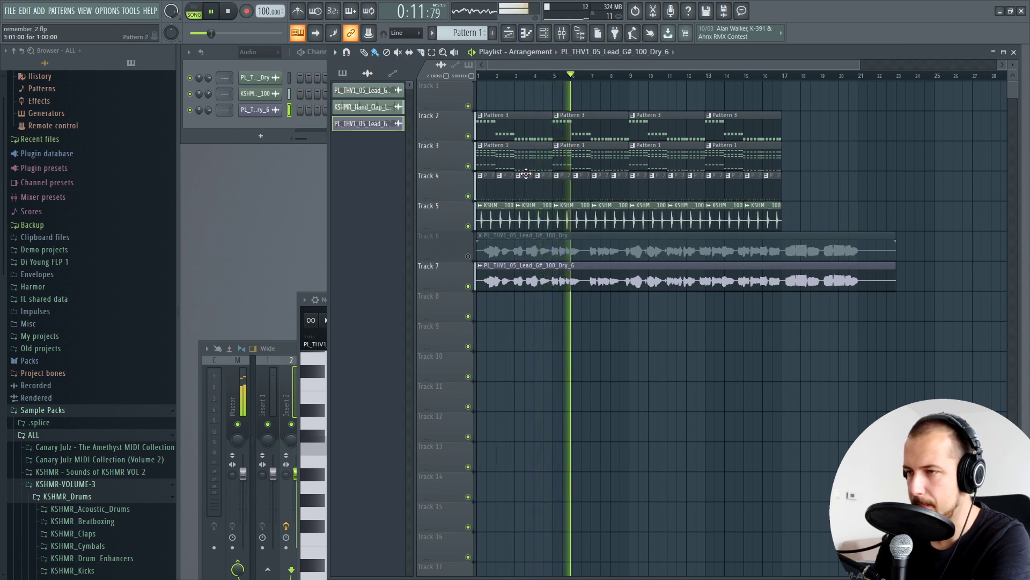
key(space)
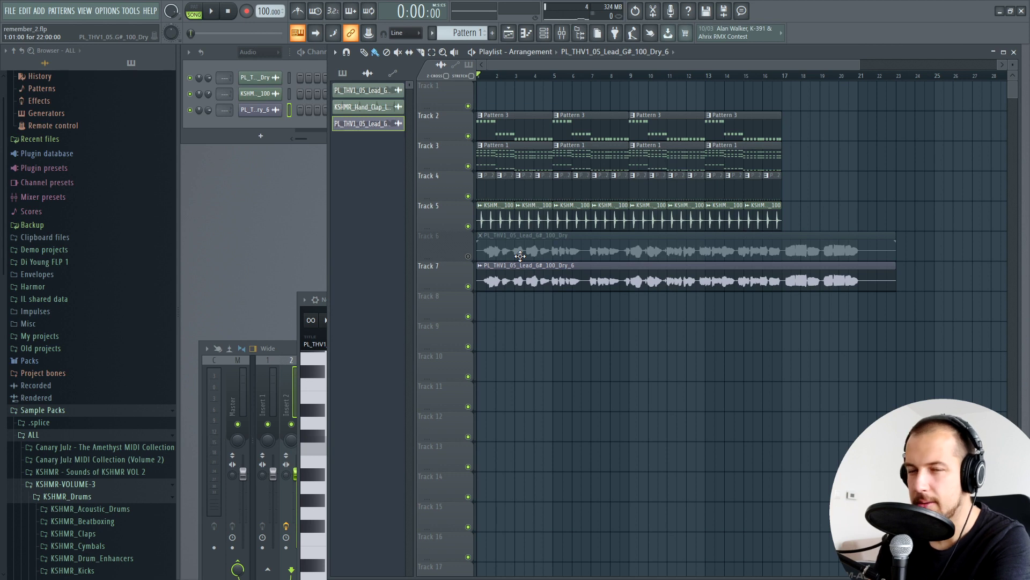
- Compare the original Track 6 and edited Track 7 vocals by swapping mutes, then delete the Track 7 clip
click(468, 256)
click(468, 286)
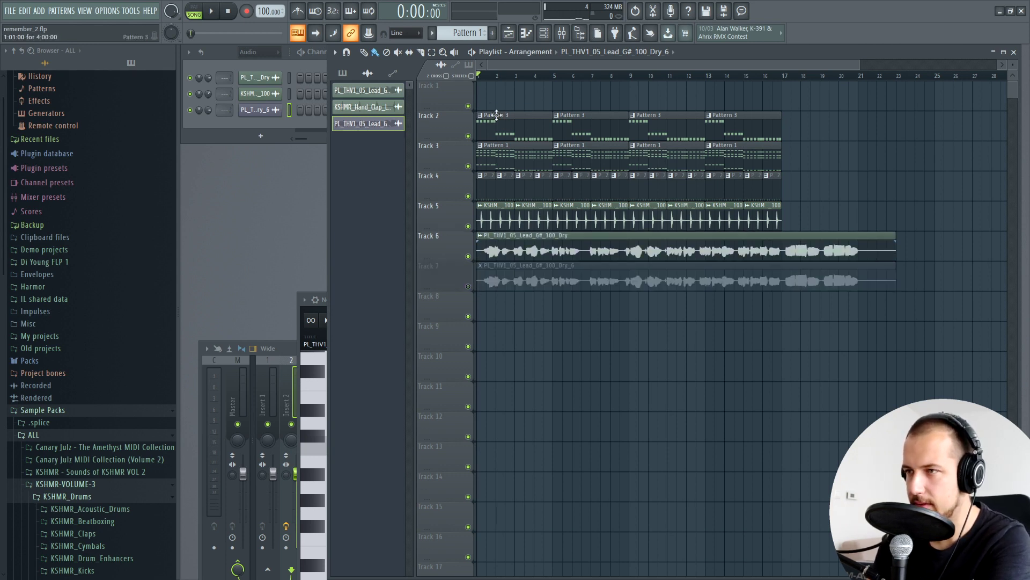
key(space)
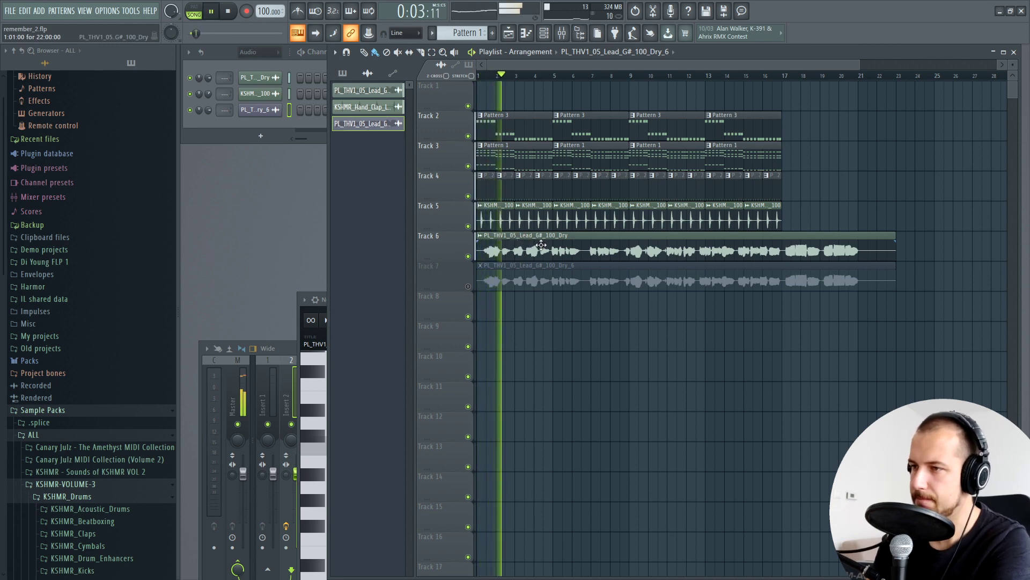
key(space)
click(468, 256)
click(468, 286)
key(space)
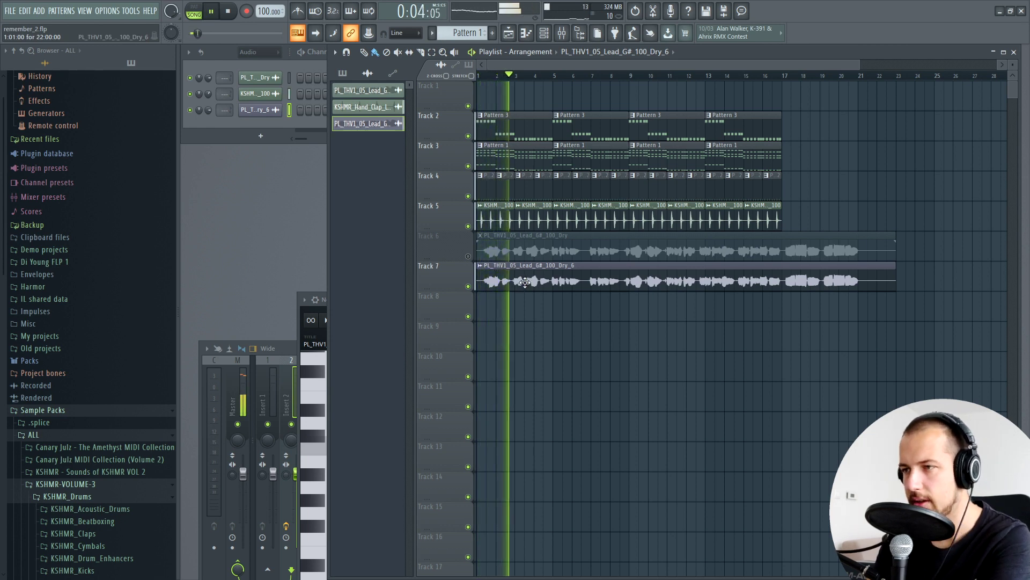
key(space)
click(529, 284)
key(Delete)
- Turn Newtone's CENTER knob to maximum to fully centre every note's pitch
click(326, 297)
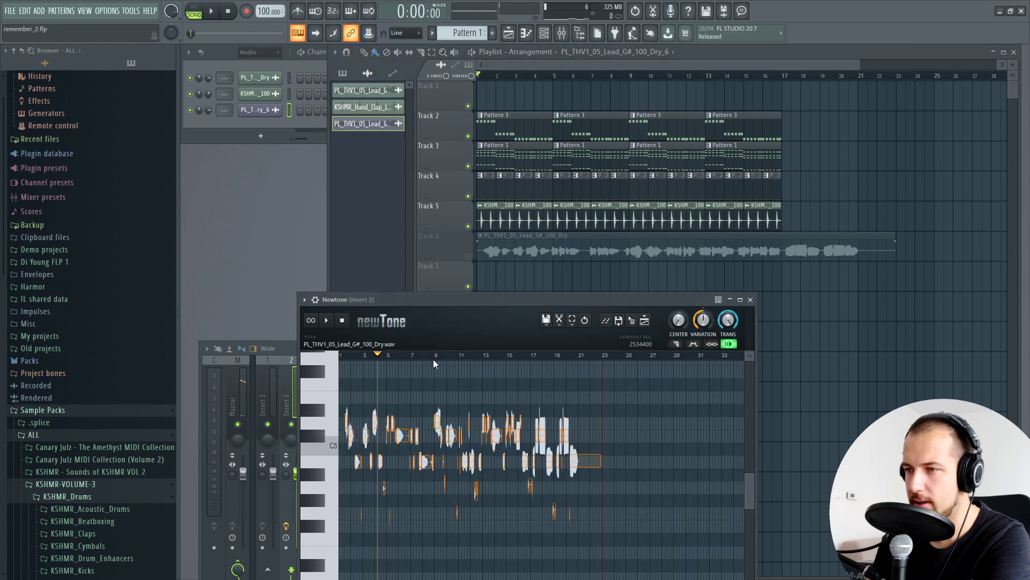
drag(429, 299, 391, 179)
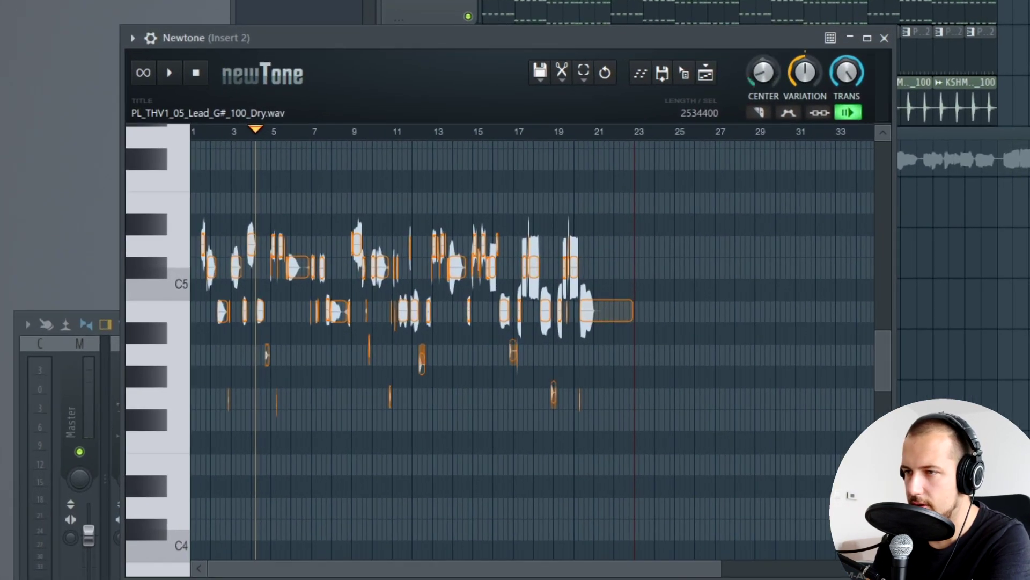
drag(763, 72, 763, 51)
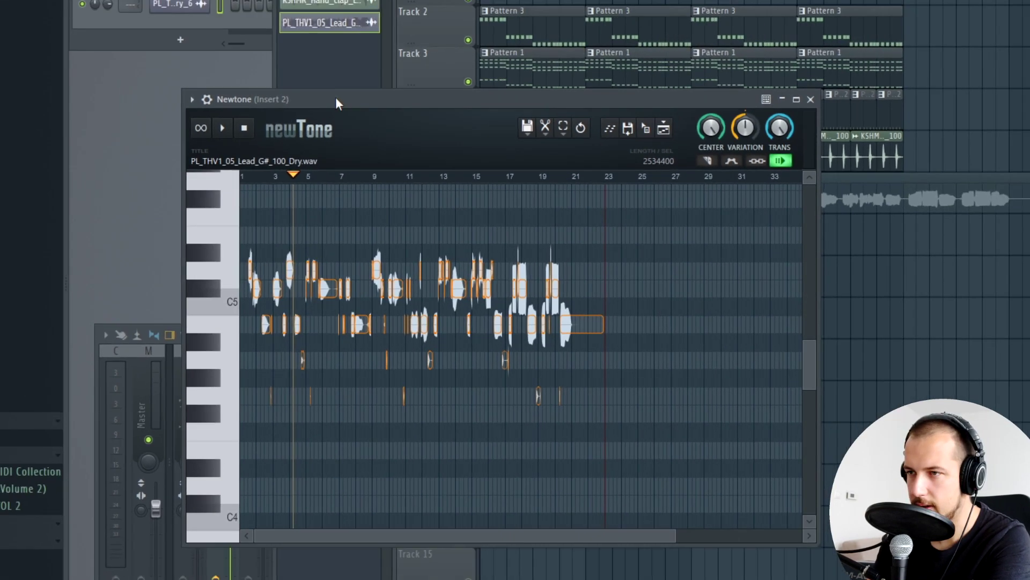
- Maximize the Newtone editor, zoom in, and play the vocal from bar 1
double_click(307, 38)
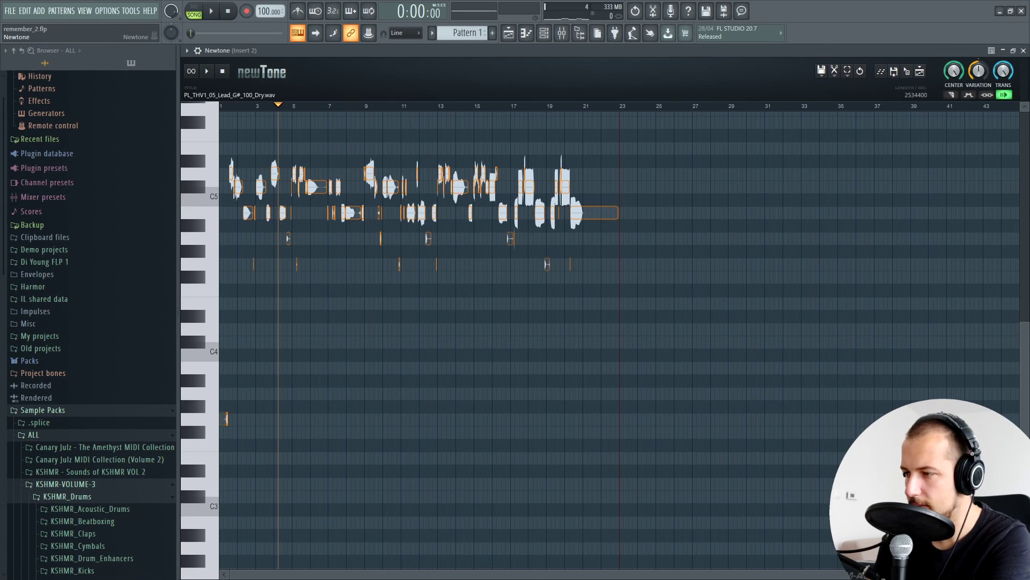
scroll(638, 486, up, 5)
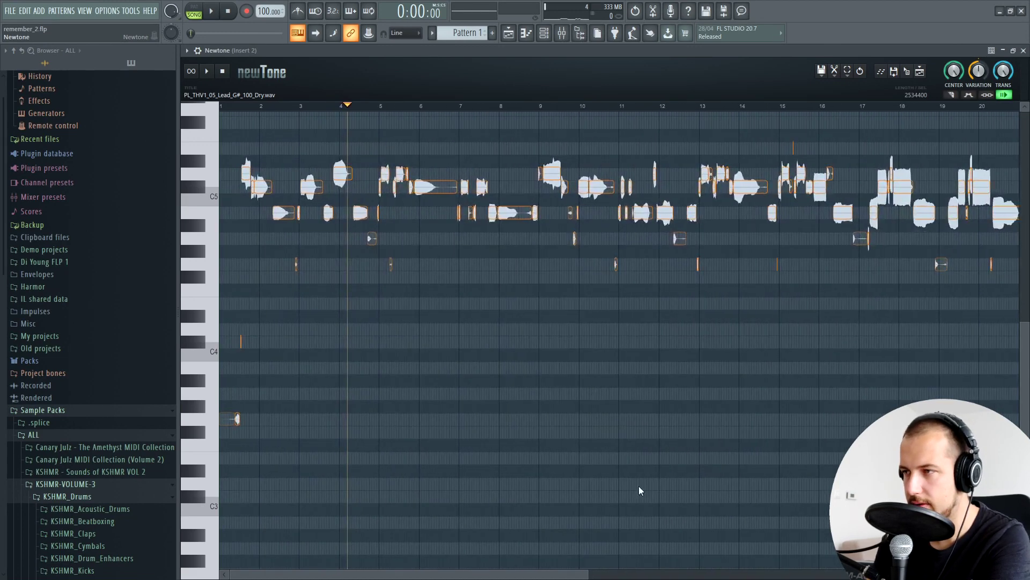
scroll(712, 394, up, 2)
click(237, 108)
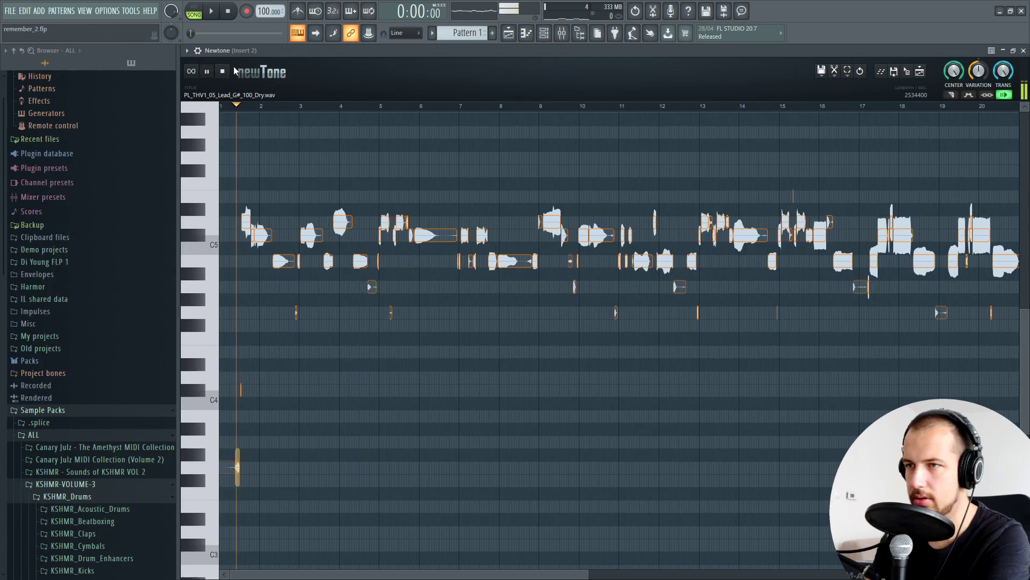
click(227, 72)
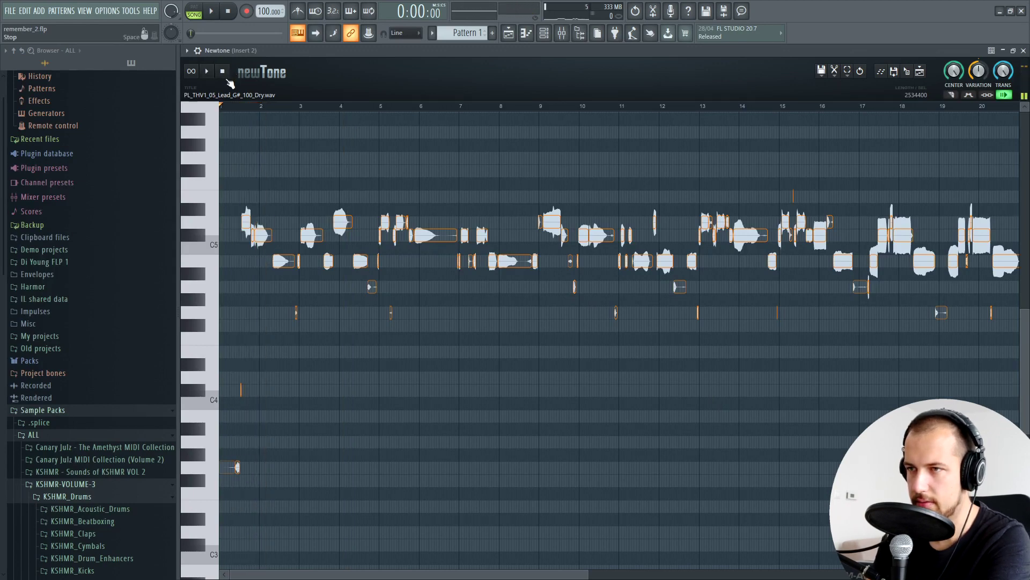
click(233, 102)
scroll(235, 103, up, 2)
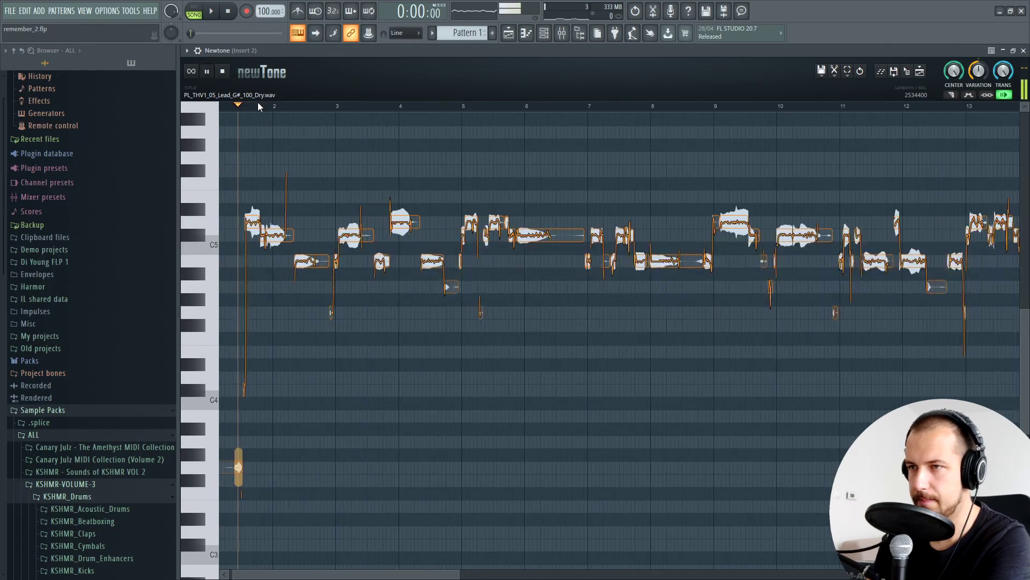
- Raise the note just after bar 2 three semitones to D5 and play it back
key(space)
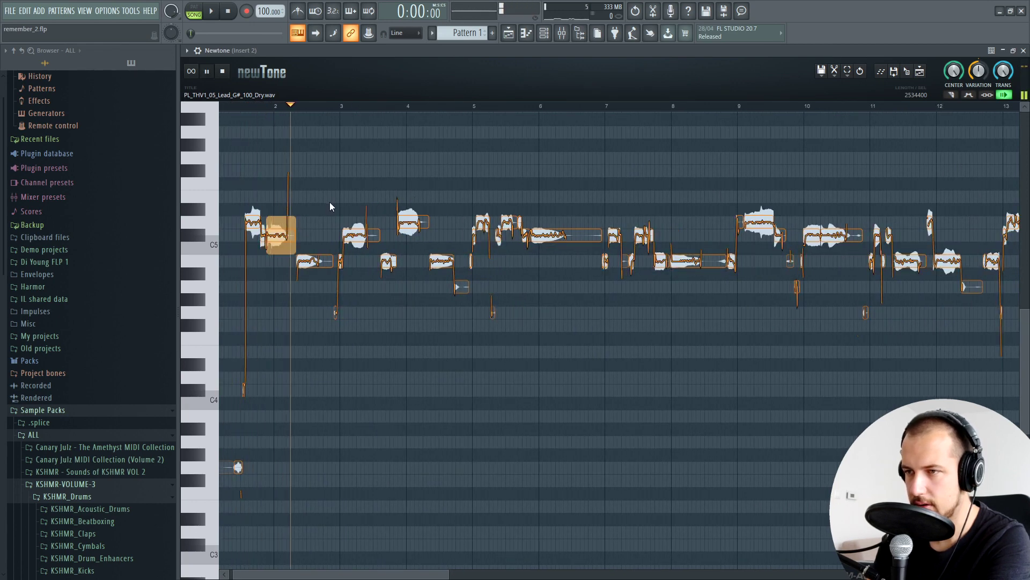
key(space)
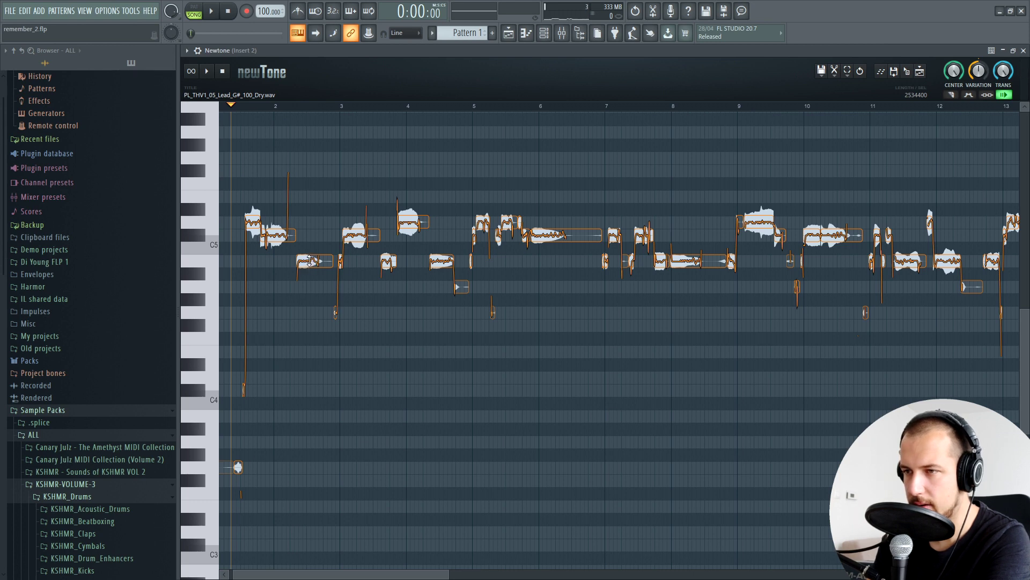
drag(310, 261, 310, 222)
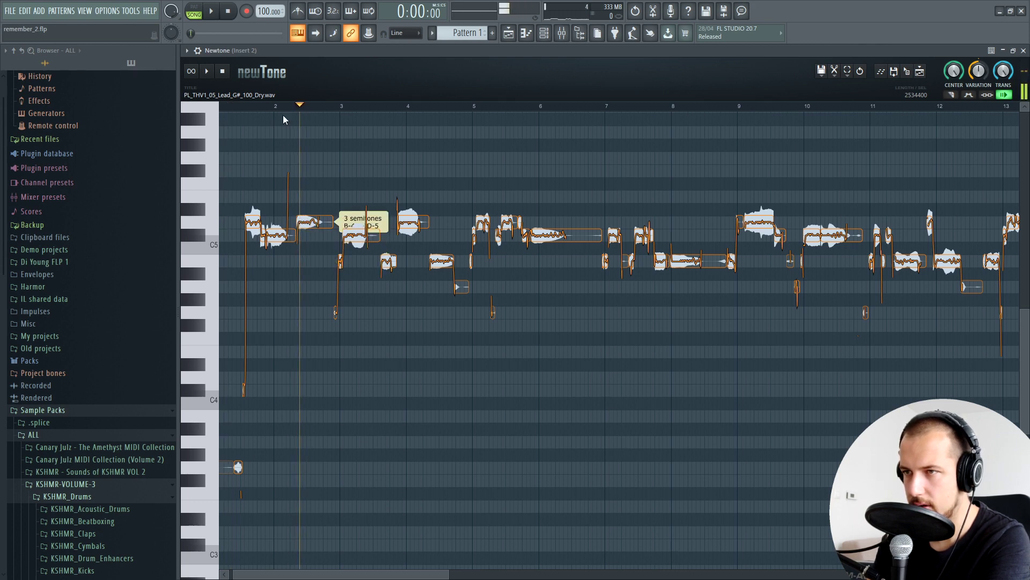
click(248, 109)
click(237, 108)
key(space)
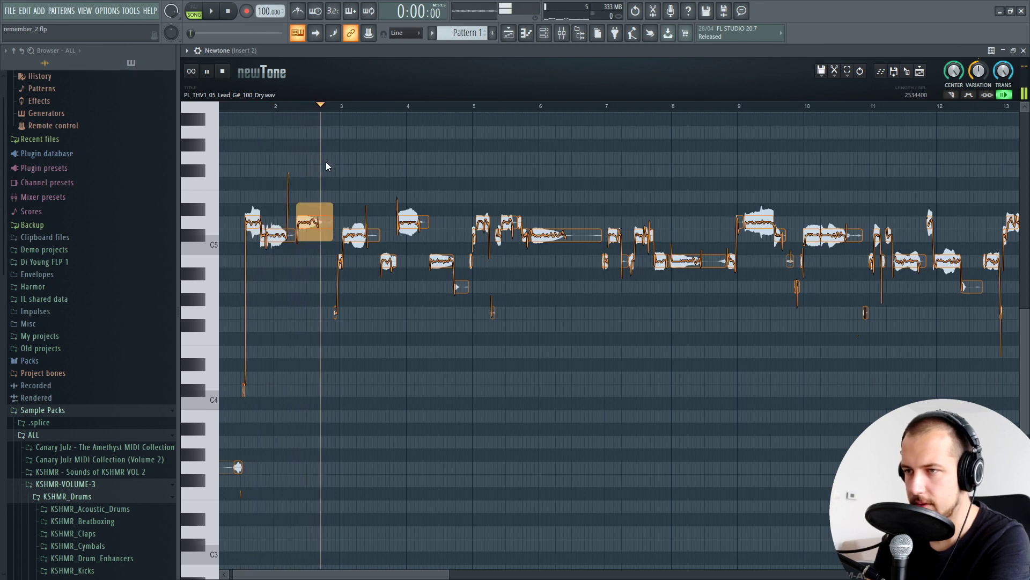
key(space)
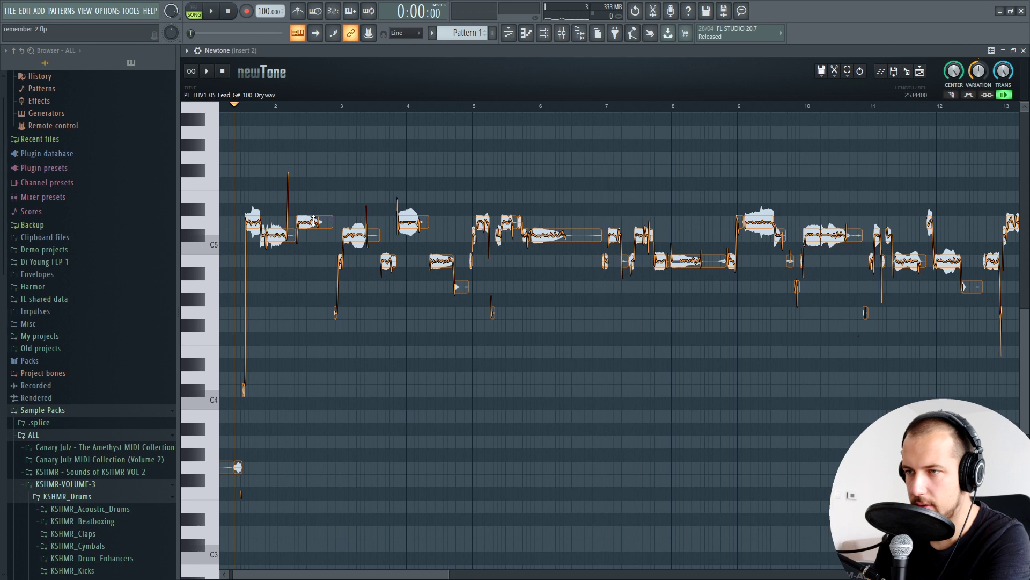
- Preview the D5 note, then return the playhead to the vocal's start
click(312, 221)
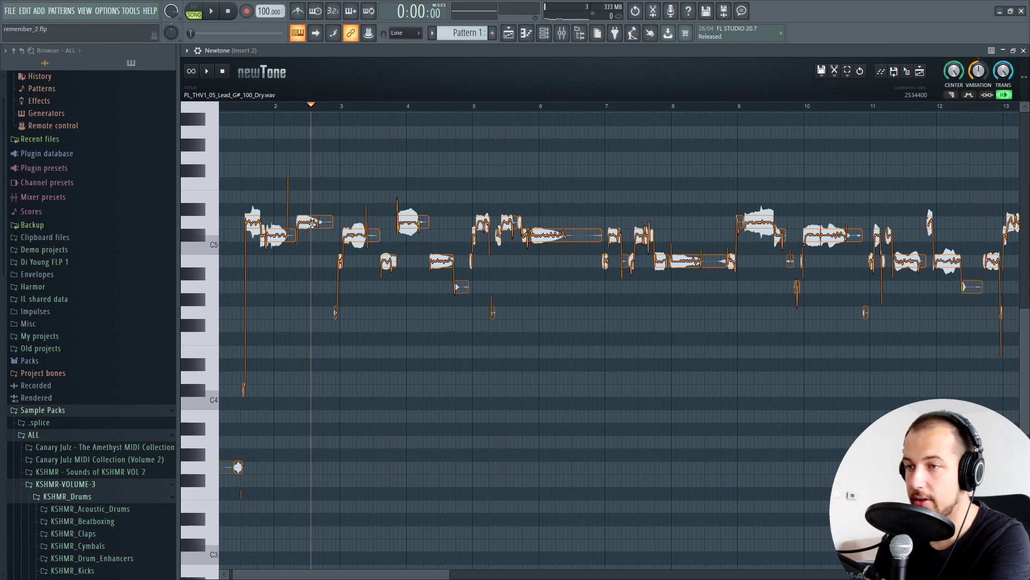
click(313, 222)
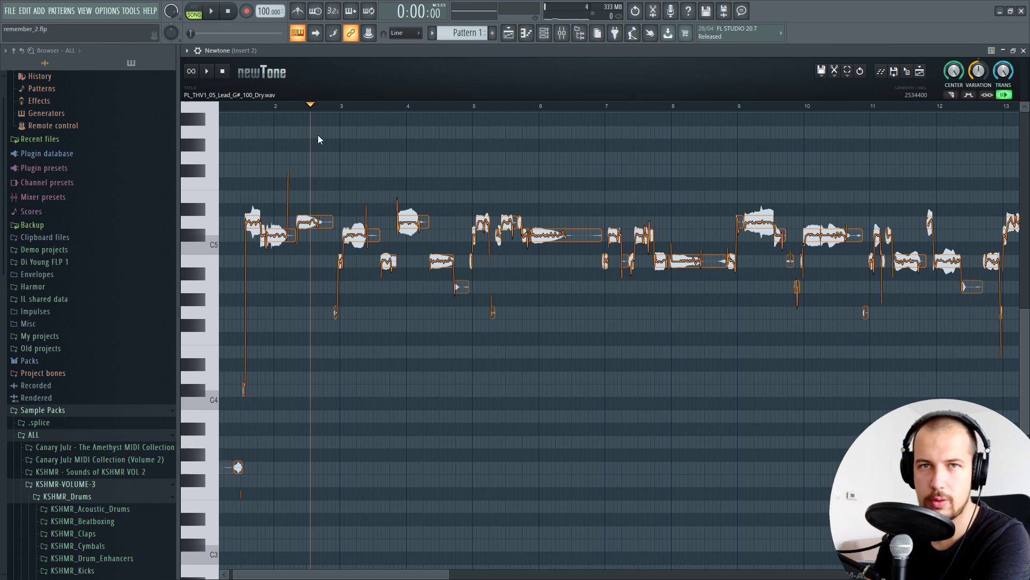
click(241, 106)
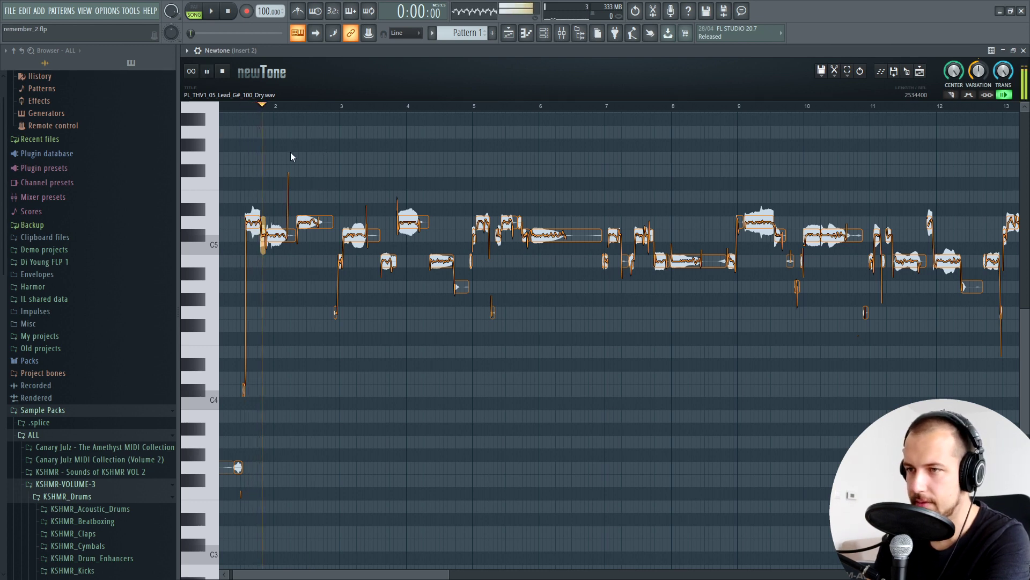
- Lower Newtone's VARIATION to 43% and preview the vocal from the clip start
drag(978, 70, 978, 86)
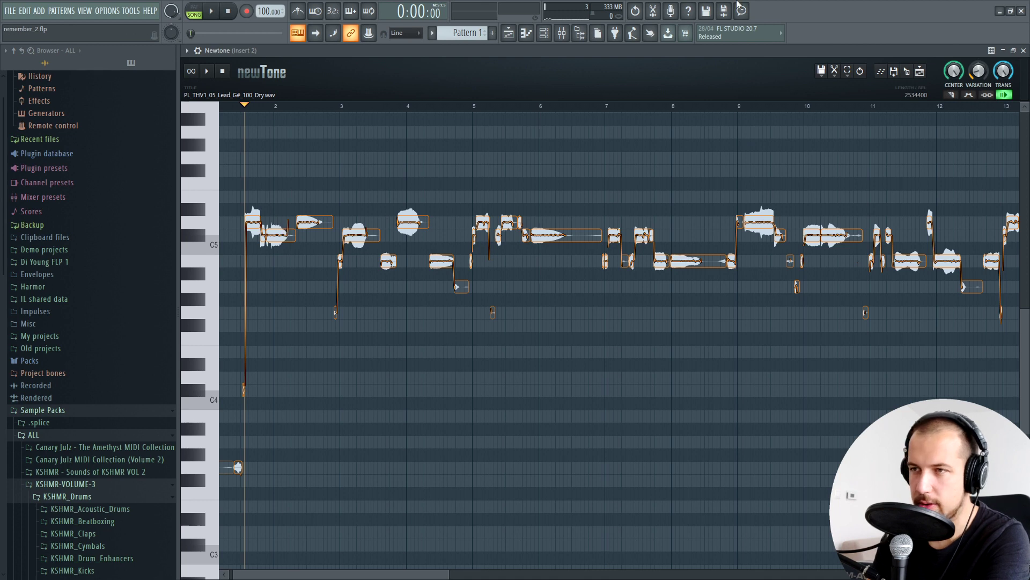
drag(235, 106, 231, 108)
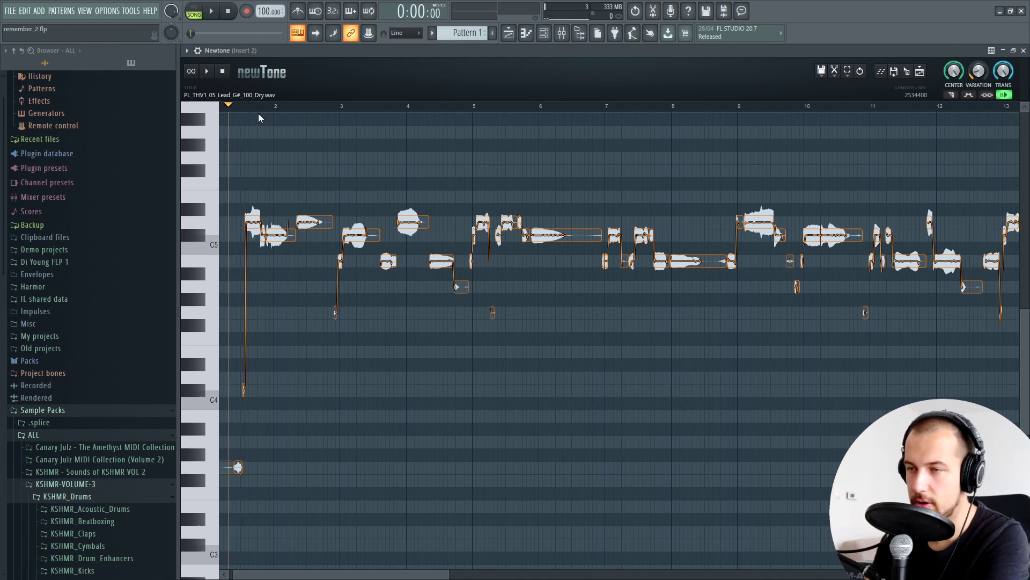
key(space)
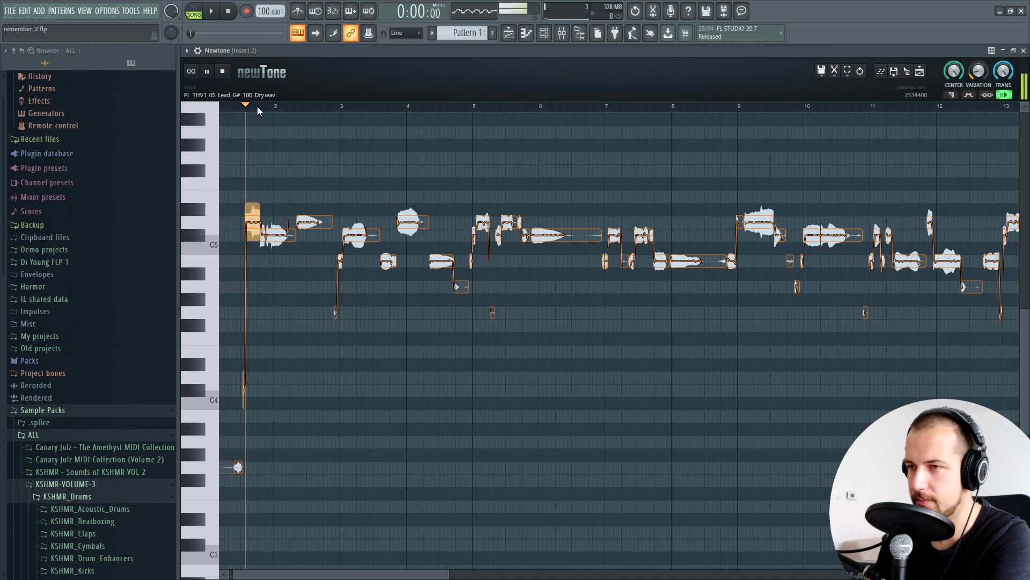
- Audition the vocal's opening in Newtone, undoing an accidental move of the first low note
key(space)
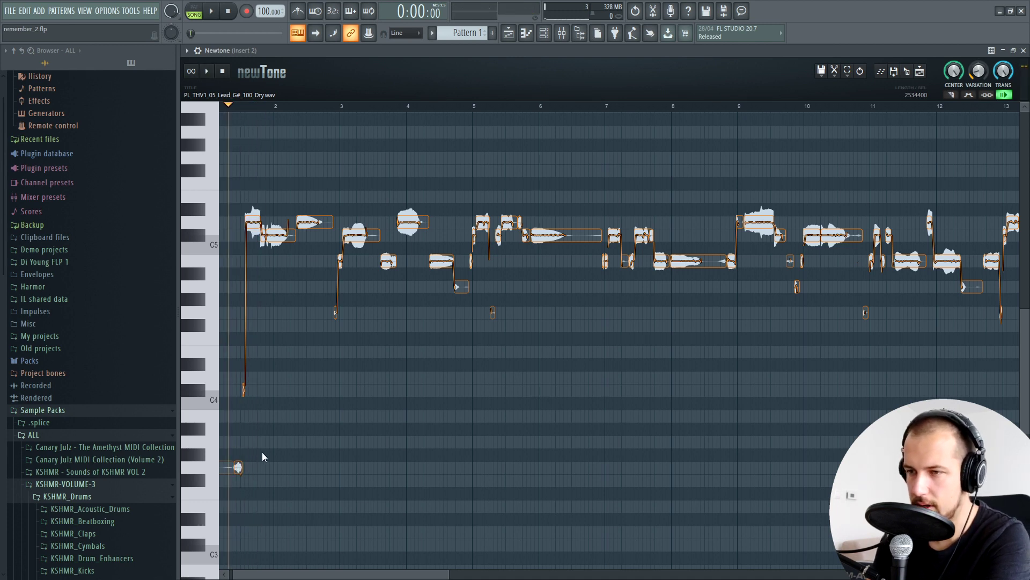
drag(263, 457, 251, 235)
click(250, 466)
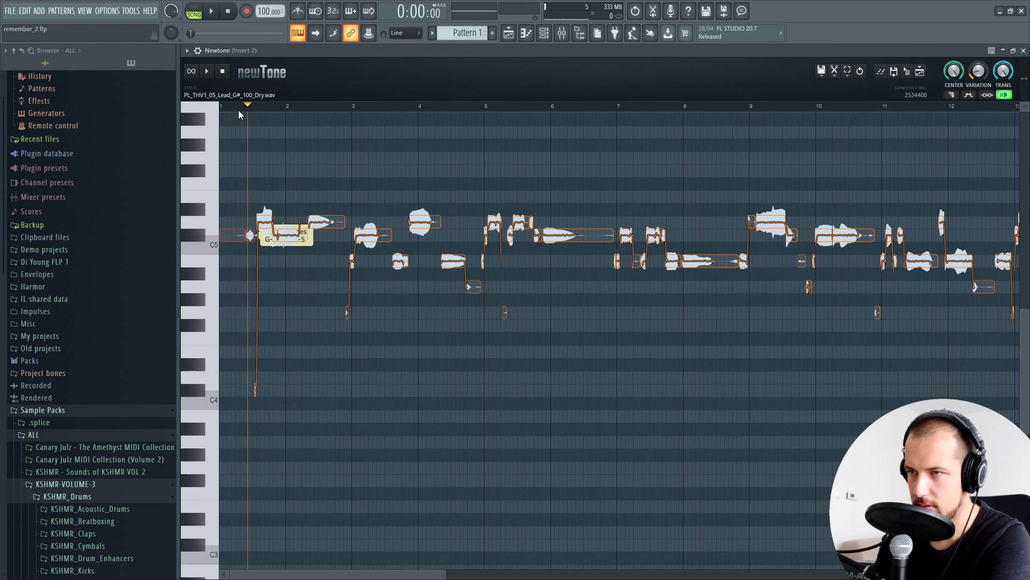
click(238, 111)
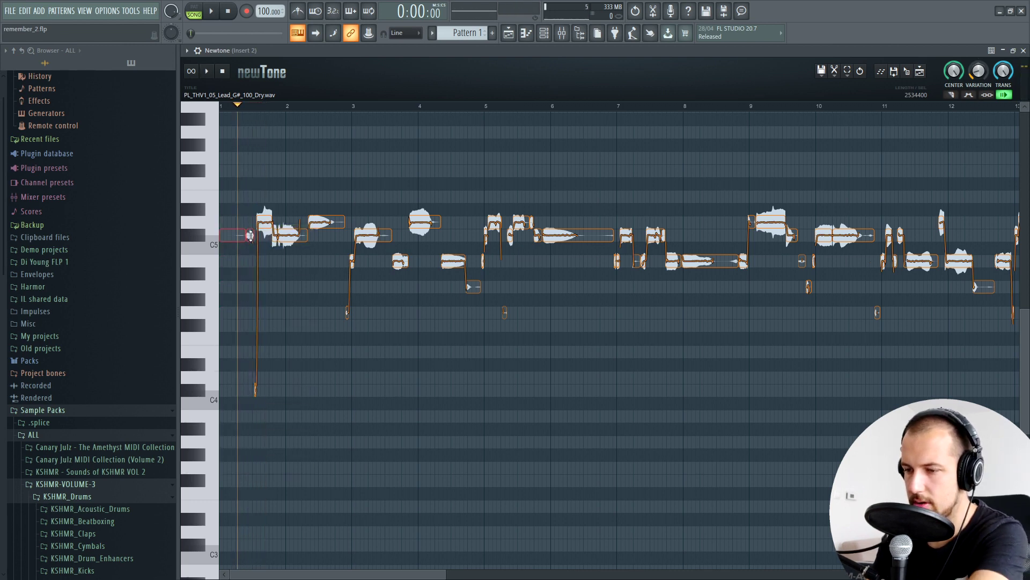
key(ctrl+z)
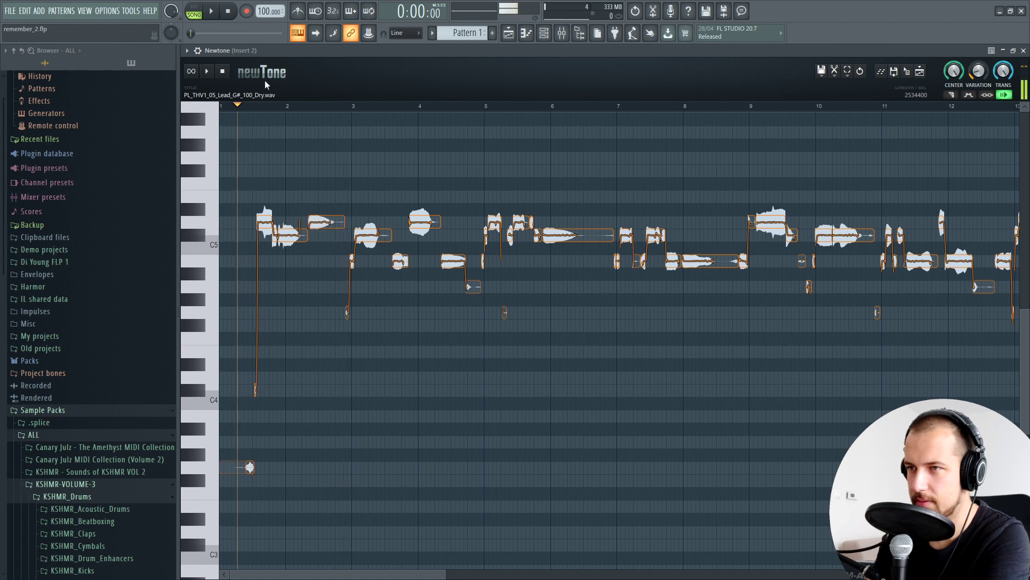
key(space)
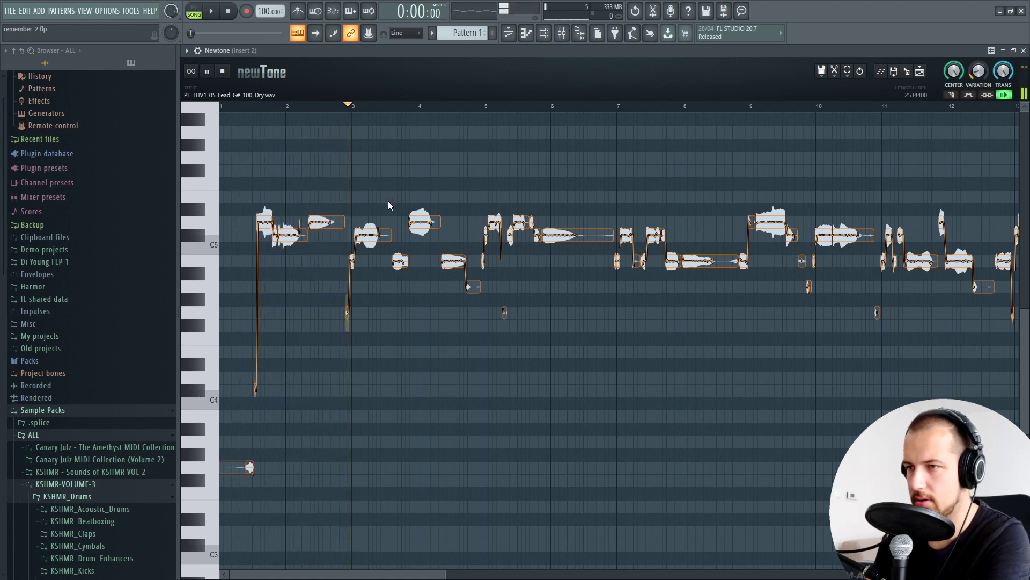
key(space)
- Raise the bar 3 note from B-4 to C#-5 and audition the phrase
click(371, 234)
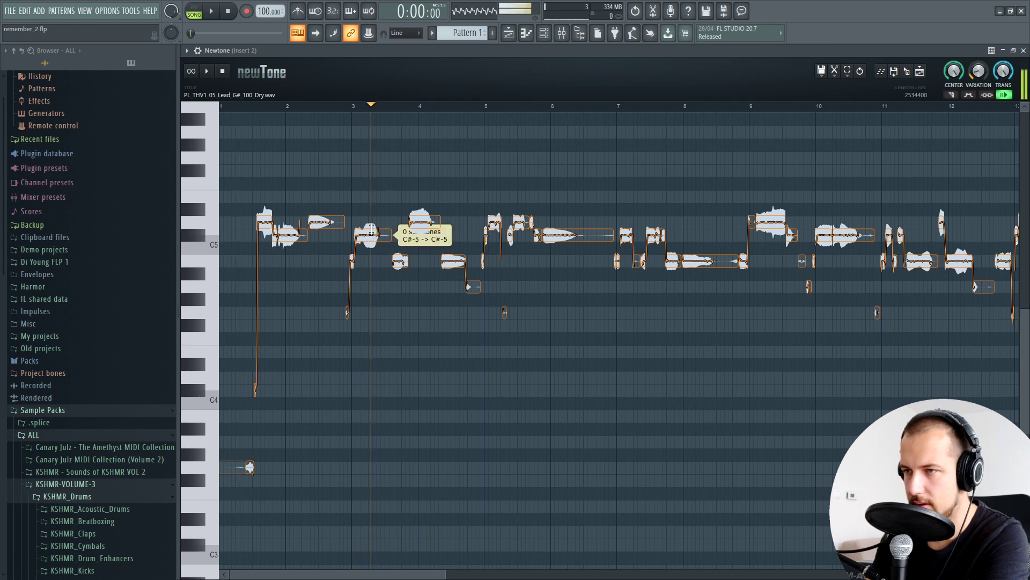
click(330, 105)
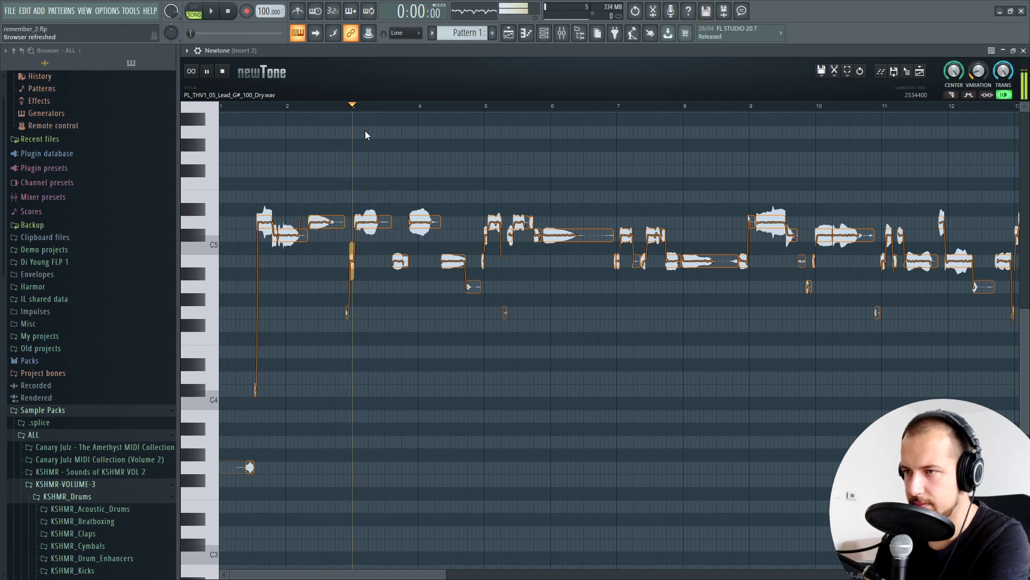
key(space)
click(352, 242)
drag(351, 243, 352, 234)
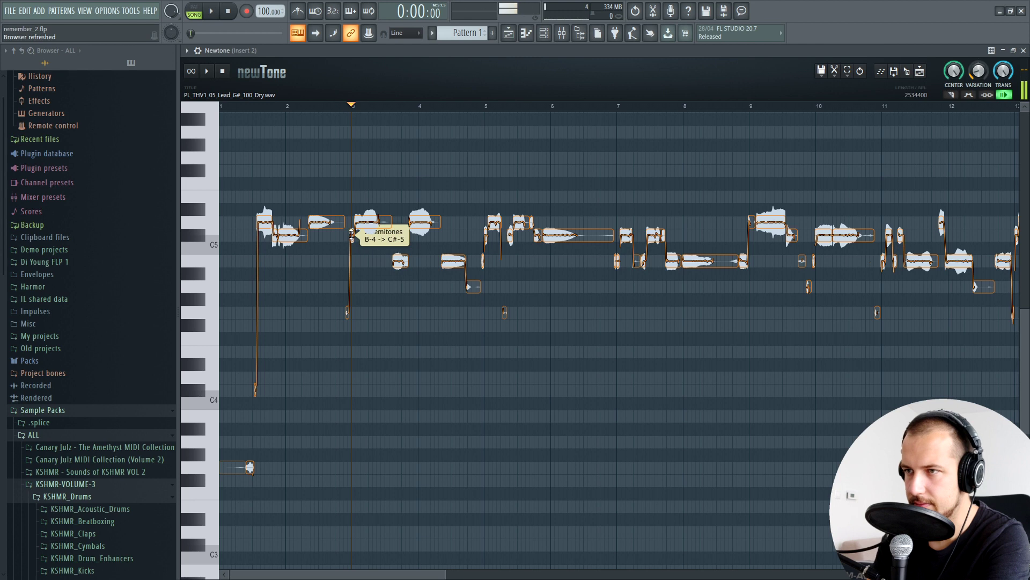
click(332, 106)
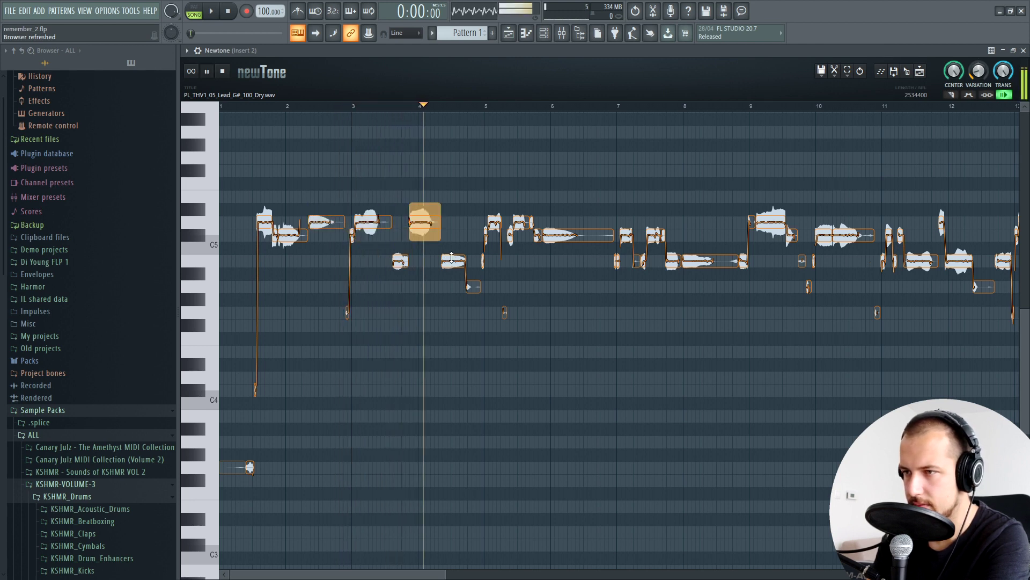
- Lower the note near bar 4.5 to A-4 and play the edited melody from the beginning
drag(451, 259, 451, 274)
click(420, 110)
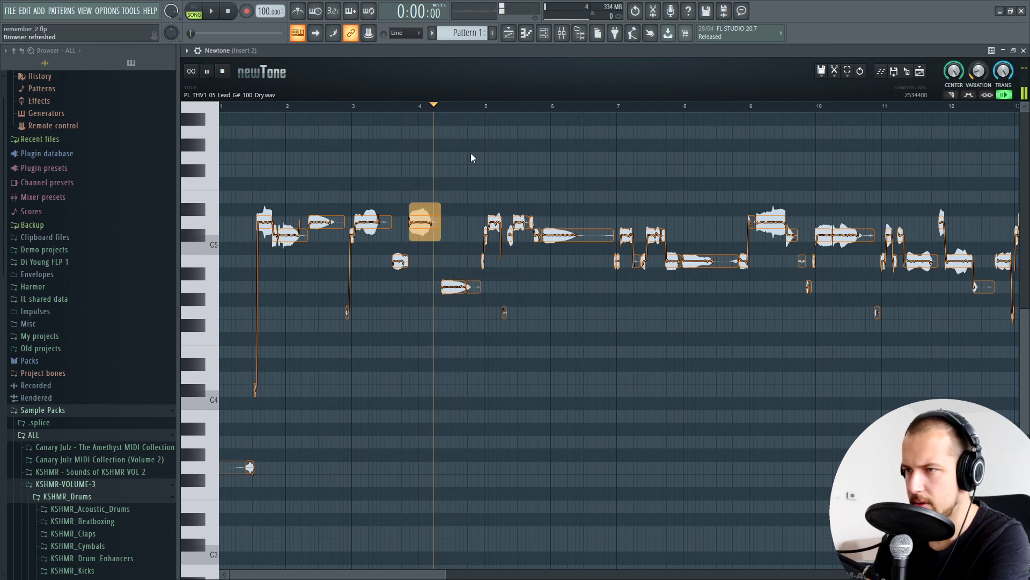
click(248, 107)
key(space)
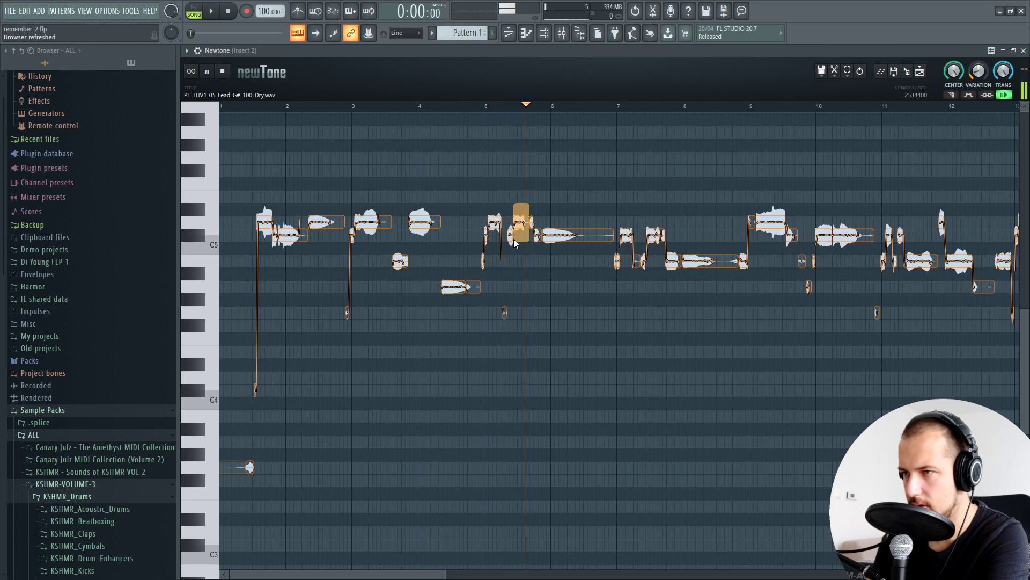
key(space)
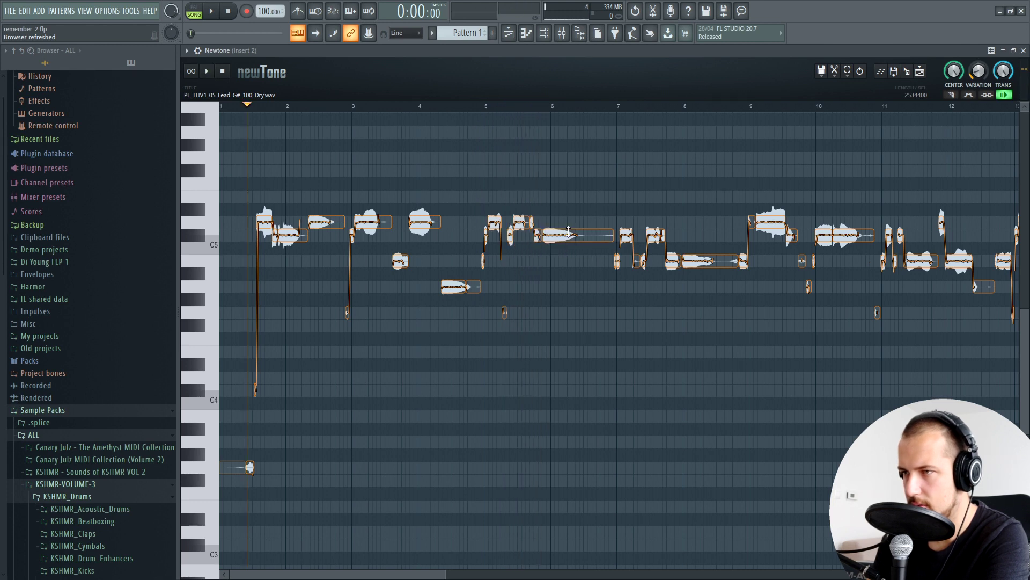
- Raise the long bar 6 note to D-5 and audition it from bar 5
click(521, 106)
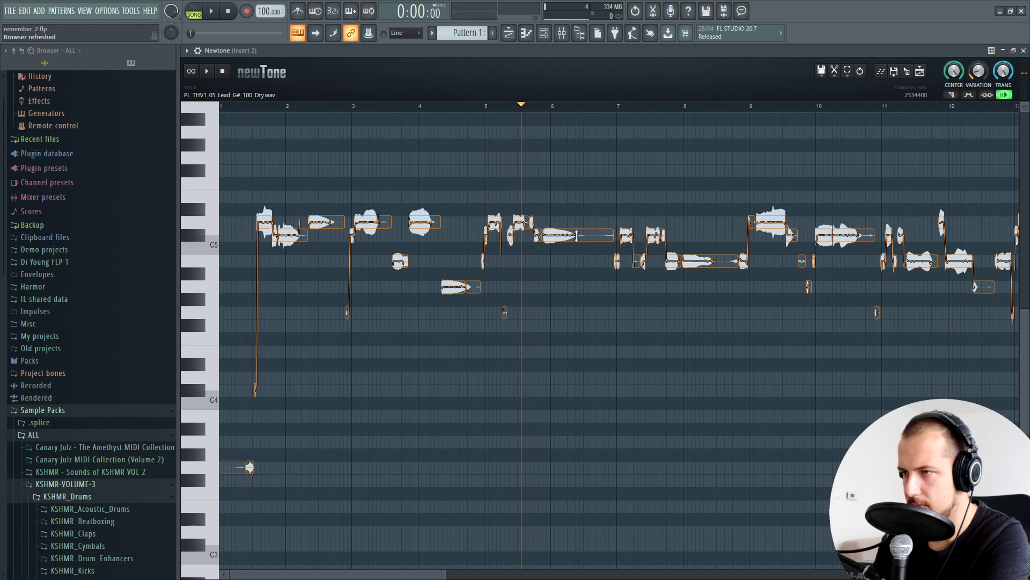
drag(577, 236, 577, 223)
key(space)
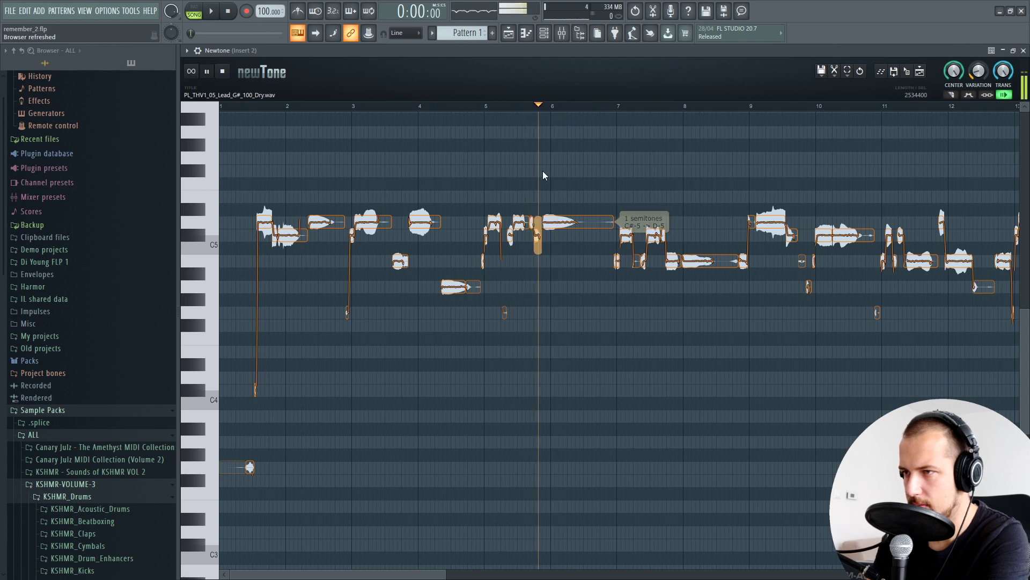
click(479, 105)
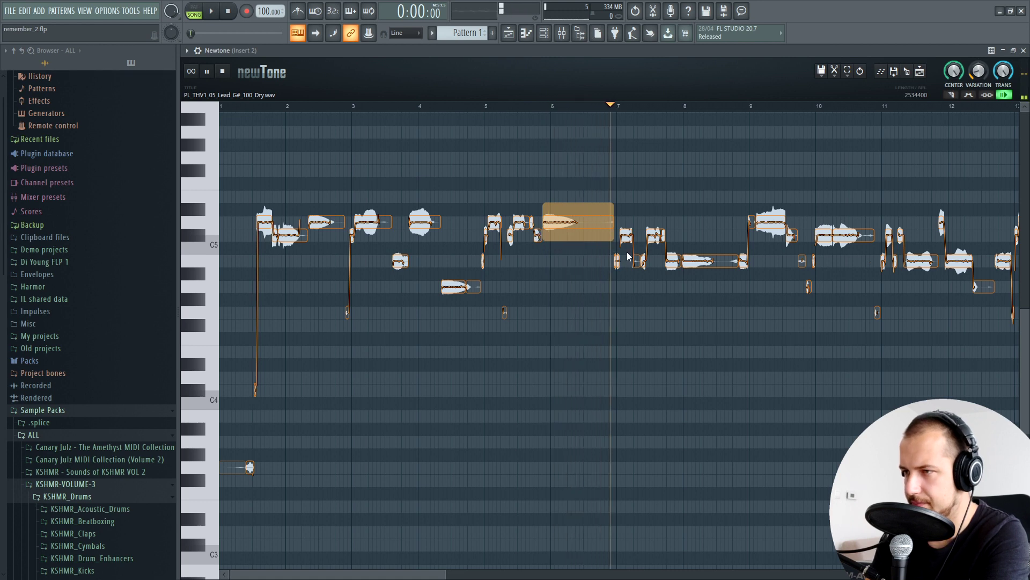
key(space)
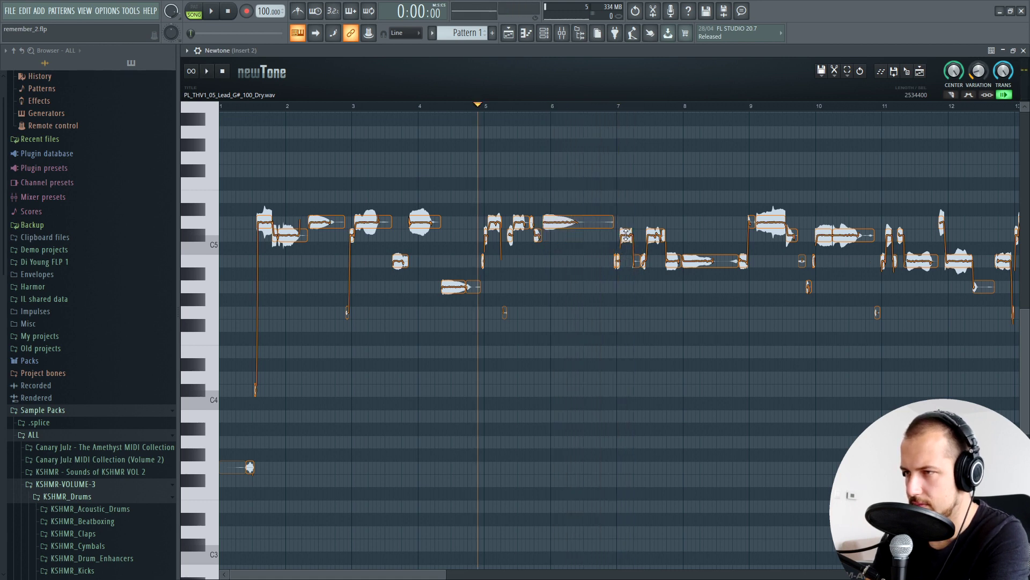
- Lower the two notes near bar 7 and bar 7.6 by two semitones each and audition them
drag(626, 234, 626, 254)
key(space)
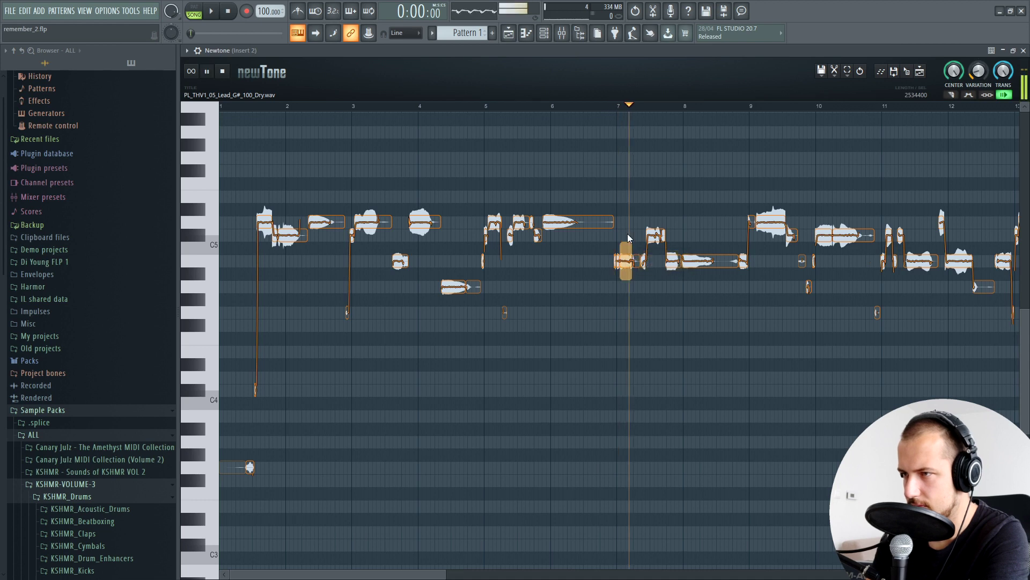
drag(656, 236, 653, 257)
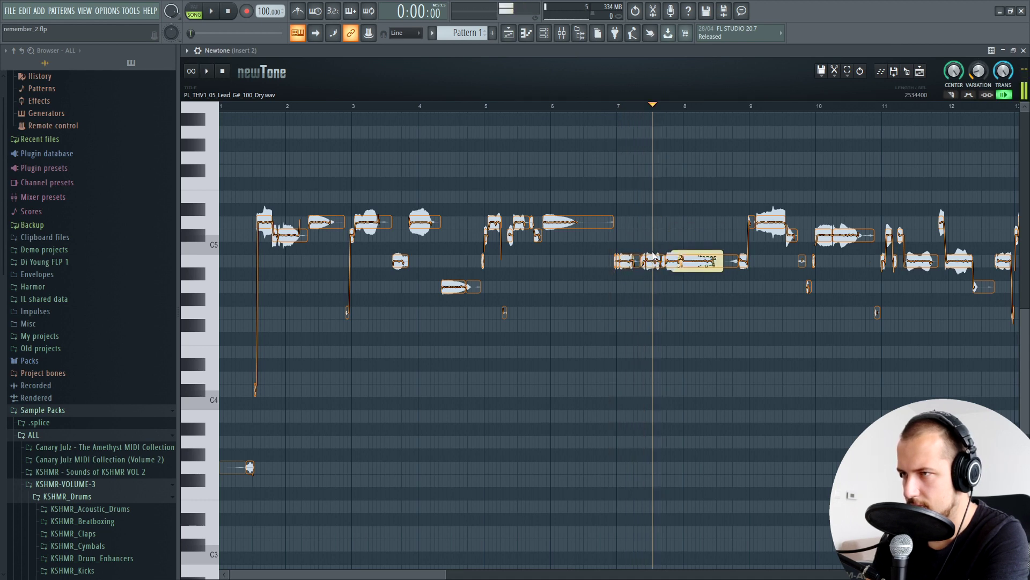
key(space)
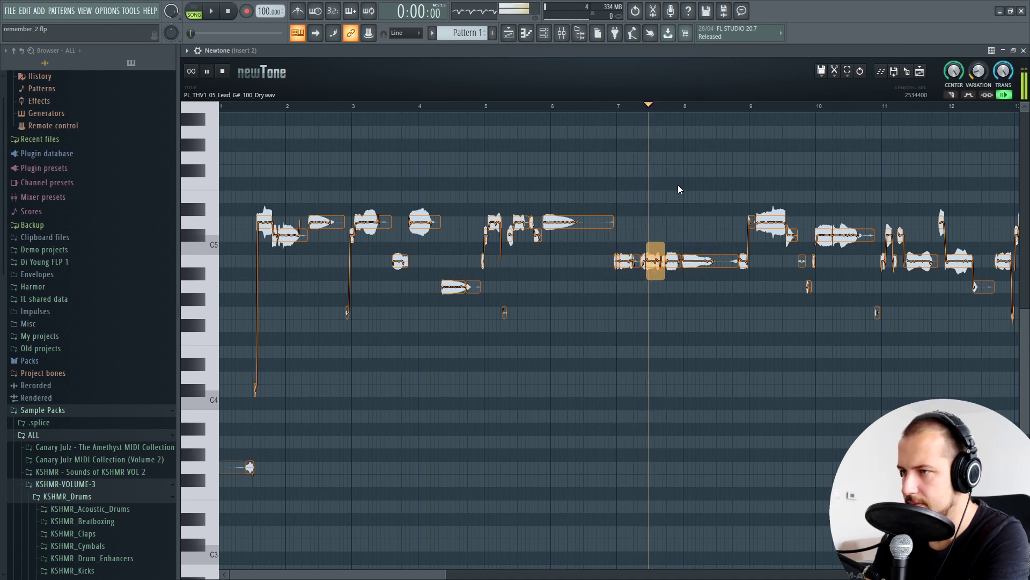
key(space)
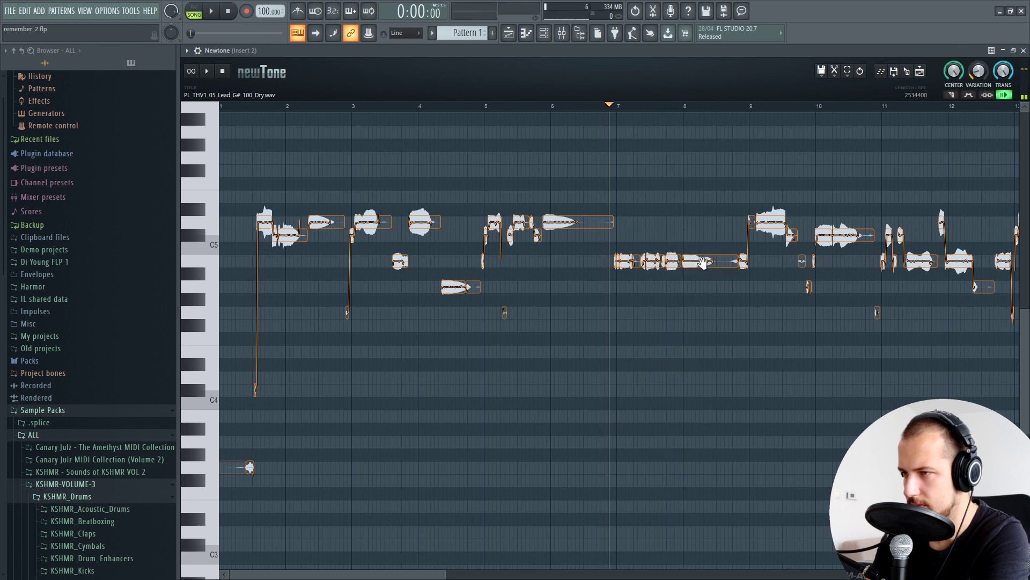
- Lower the bar 8 note from B-4 to A-4 and audition it, returning playback near the start
drag(708, 261, 700, 276)
click(680, 106)
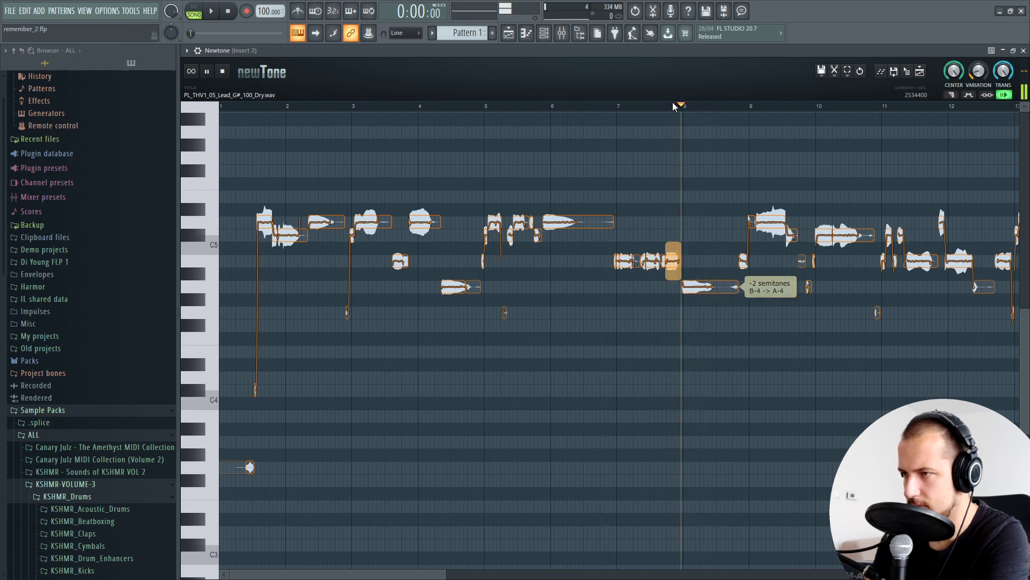
key(space)
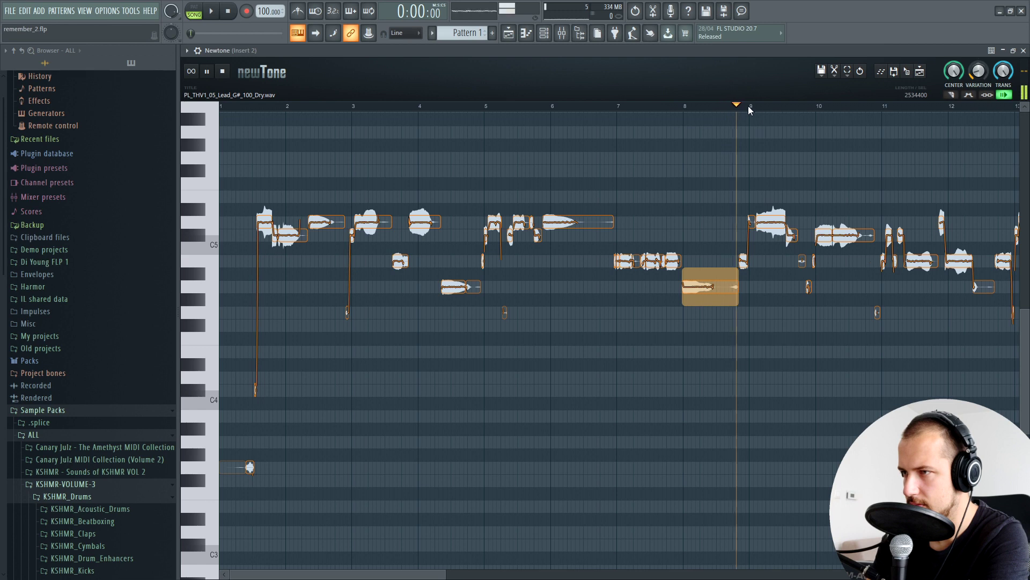
scroll(748, 105, down, 1)
key(space)
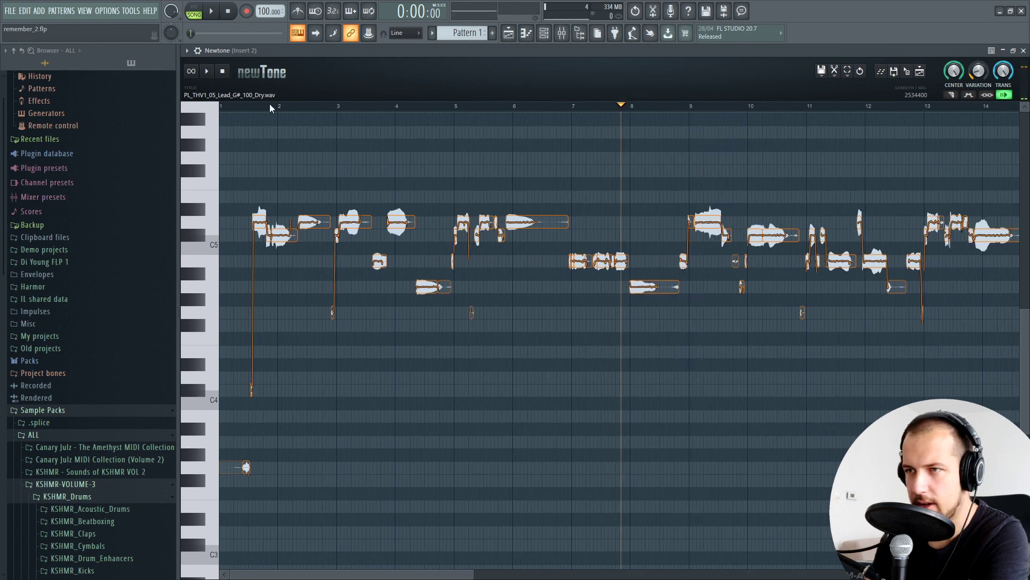
click(253, 106)
- Shrink Newtone to reveal the Playlist, then try raising the bar 2.5 note to A5 and audition it
click(244, 106)
double_click(356, 55)
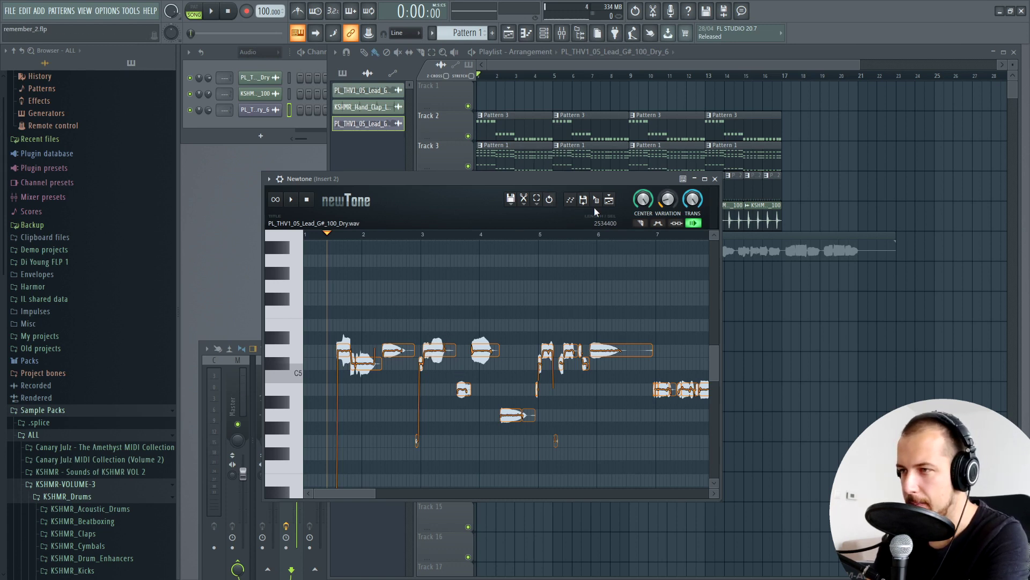
scroll(451, 330, down, 2)
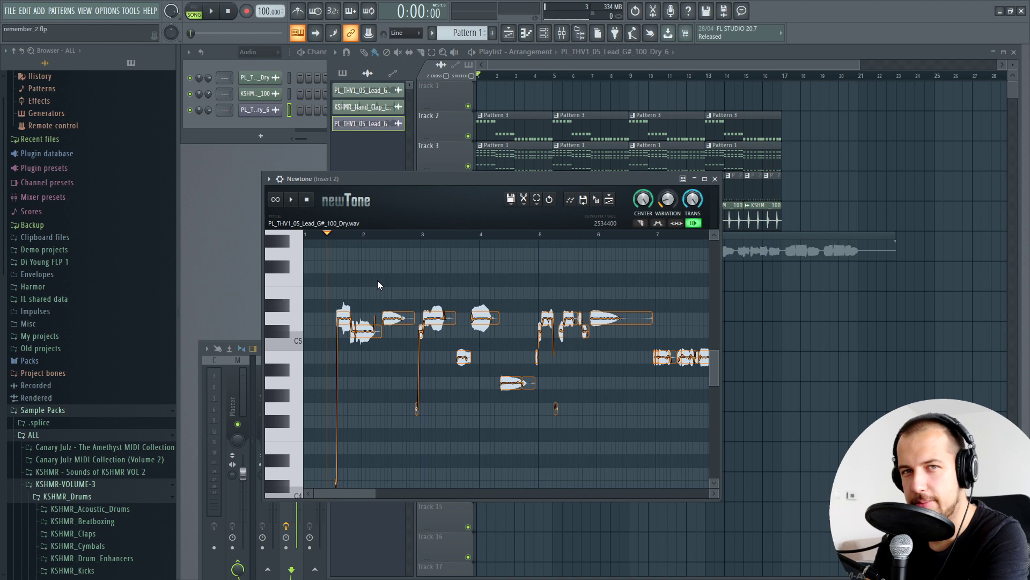
scroll(389, 293, up, 3)
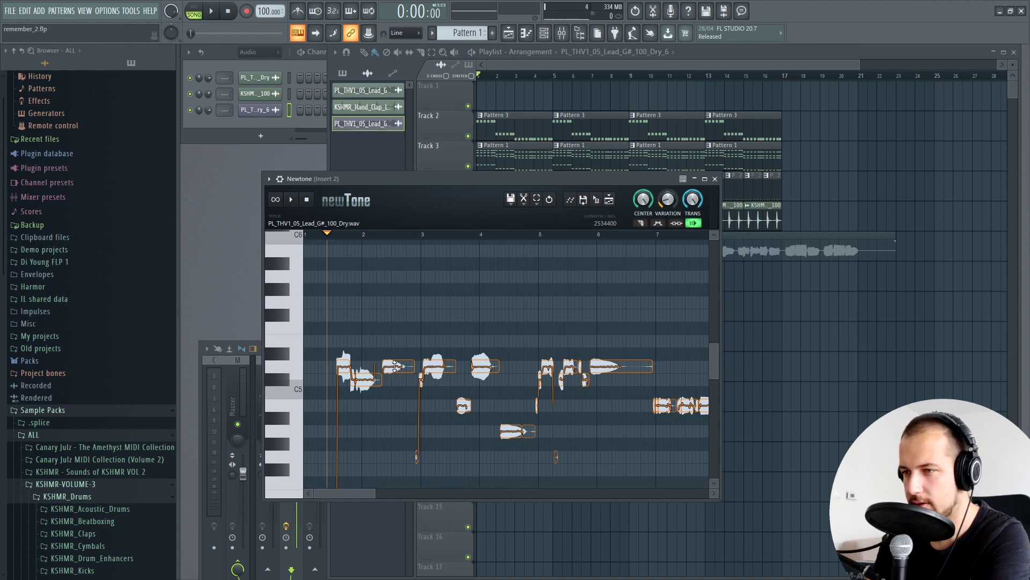
drag(395, 366, 396, 276)
click(291, 199)
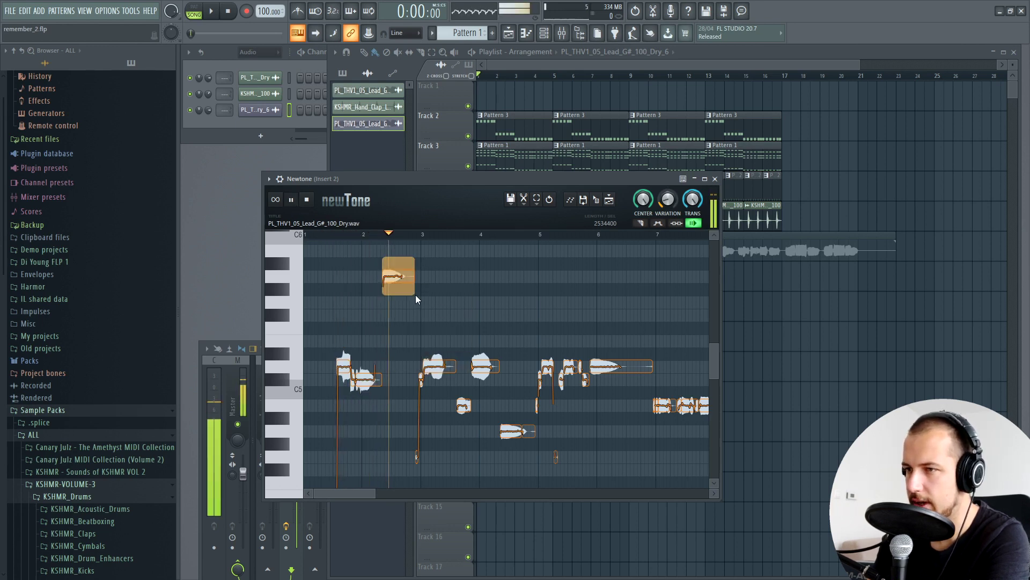
key(space)
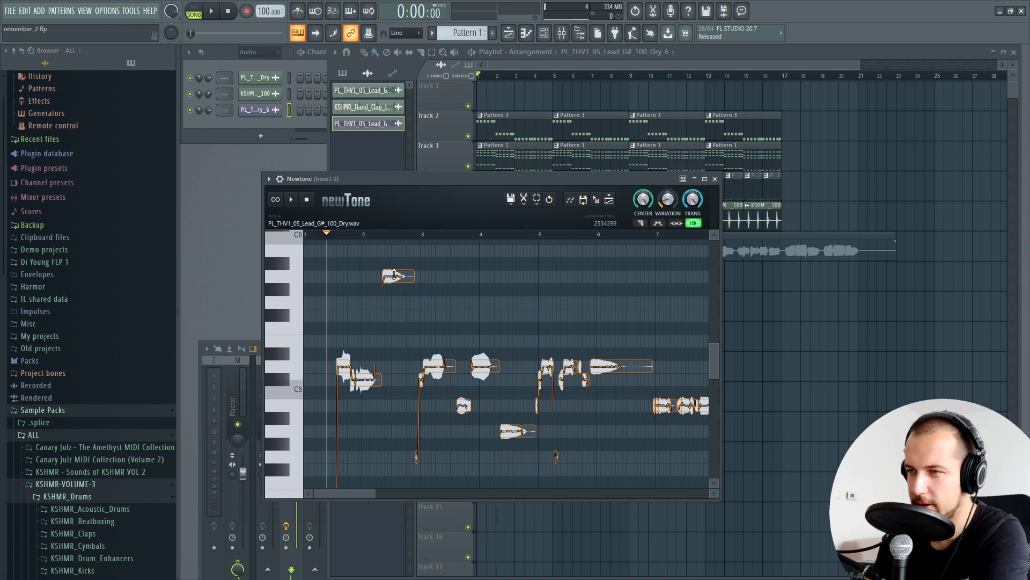
- Return the bar 2.5 note to D5 and send the re-pitched vocal onto Track 7 as a new clip
drag(396, 274, 392, 360)
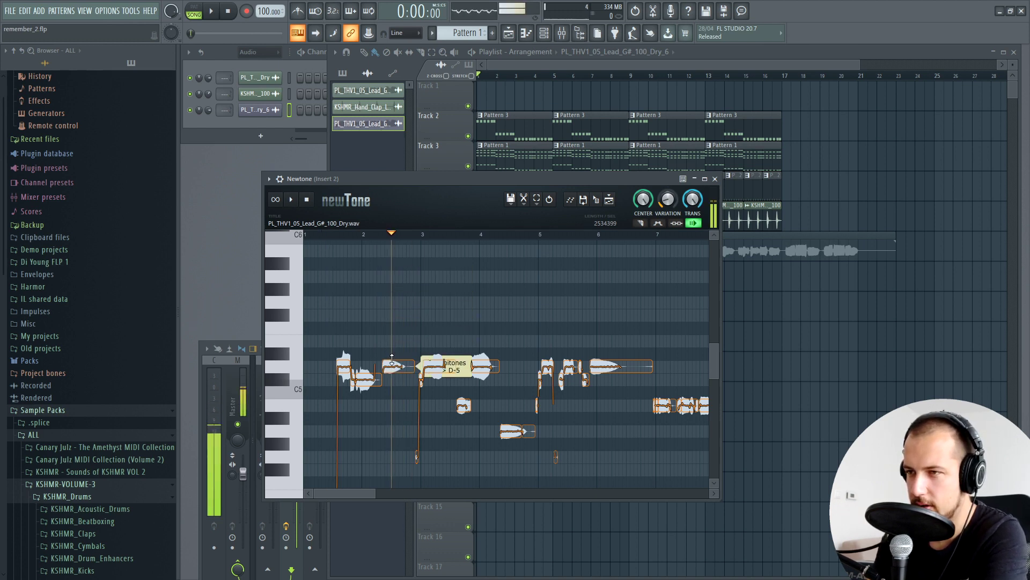
click(356, 235)
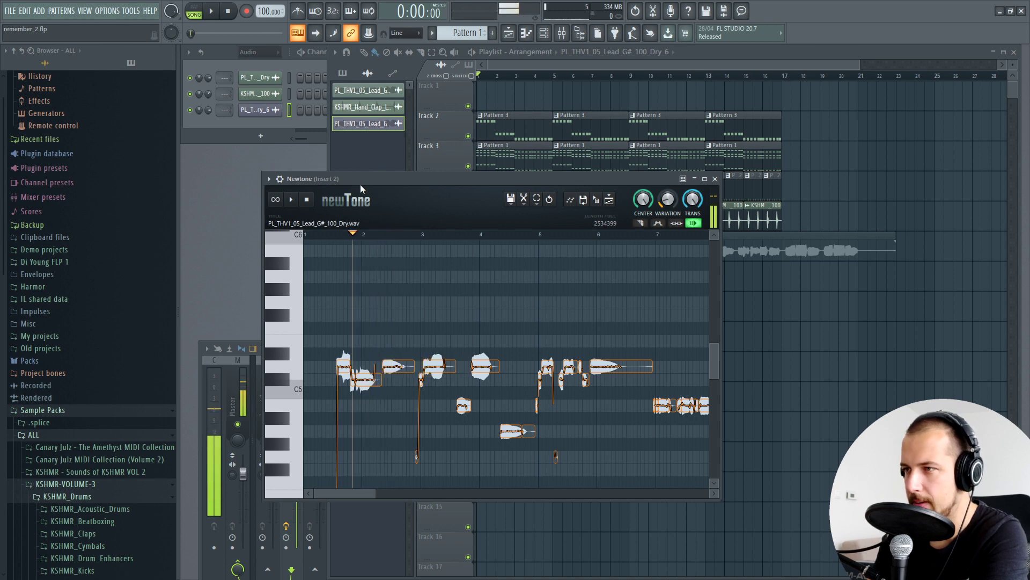
drag(597, 201, 694, 292)
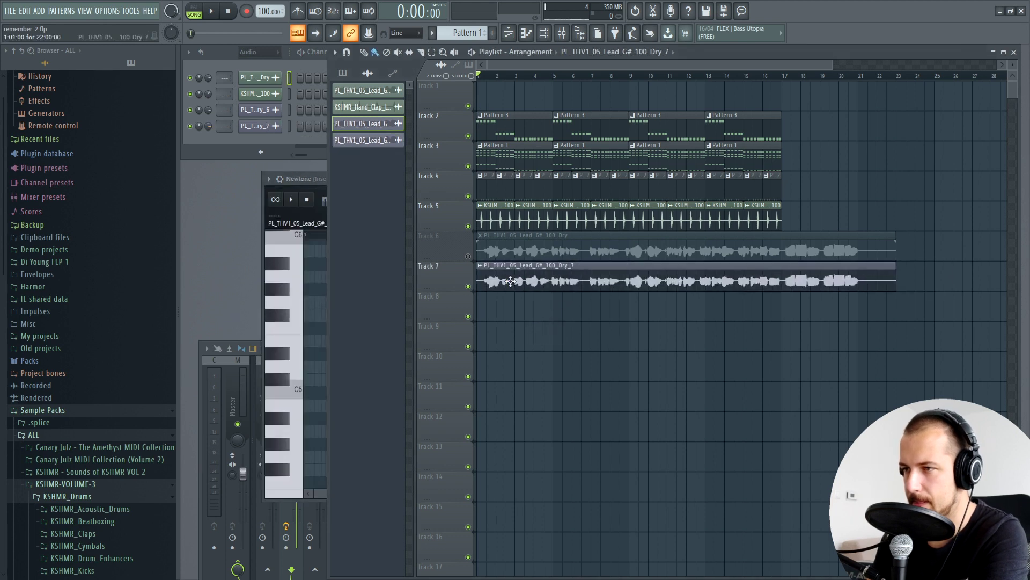
key(space)
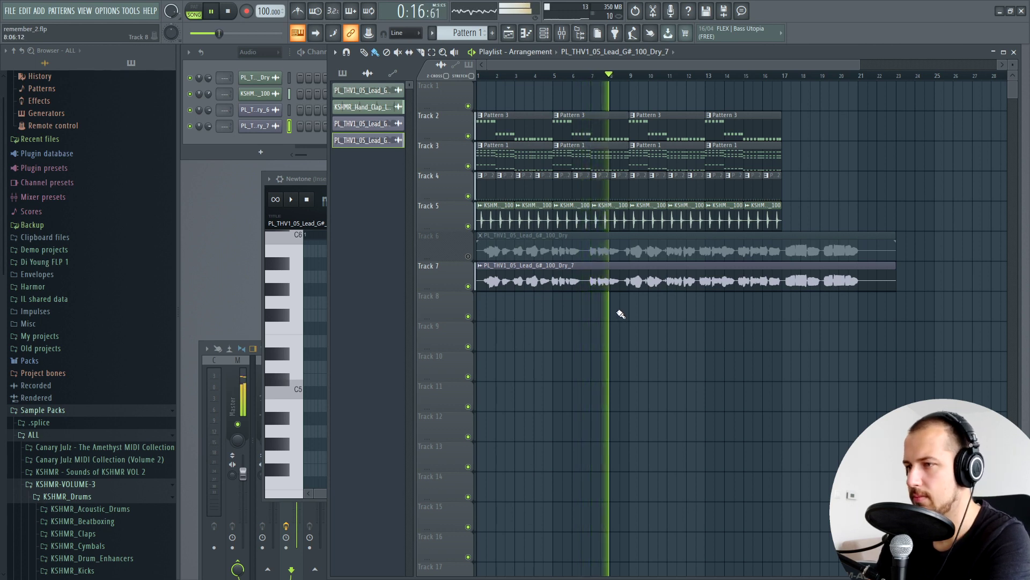
key(space)
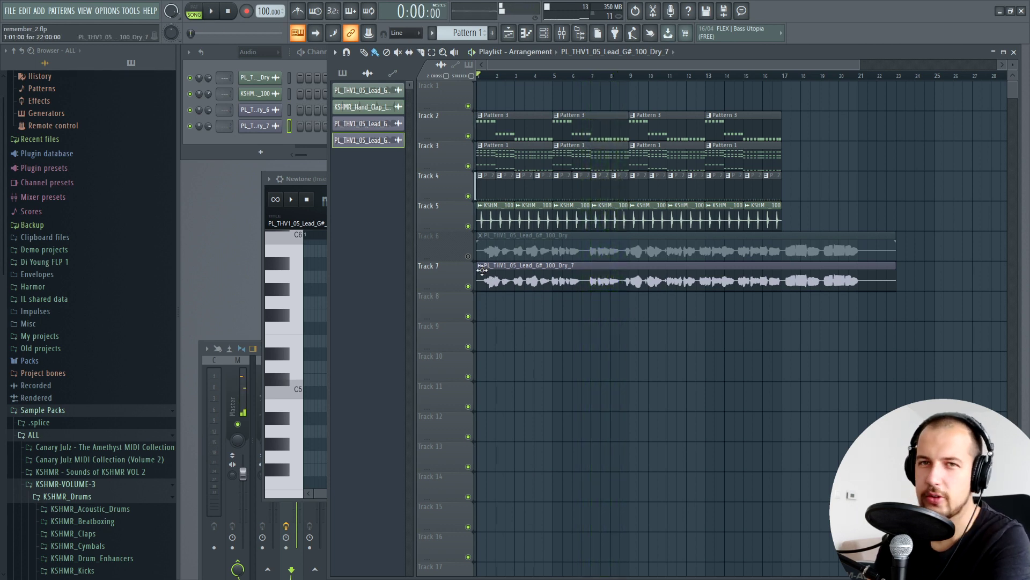
click(468, 256)
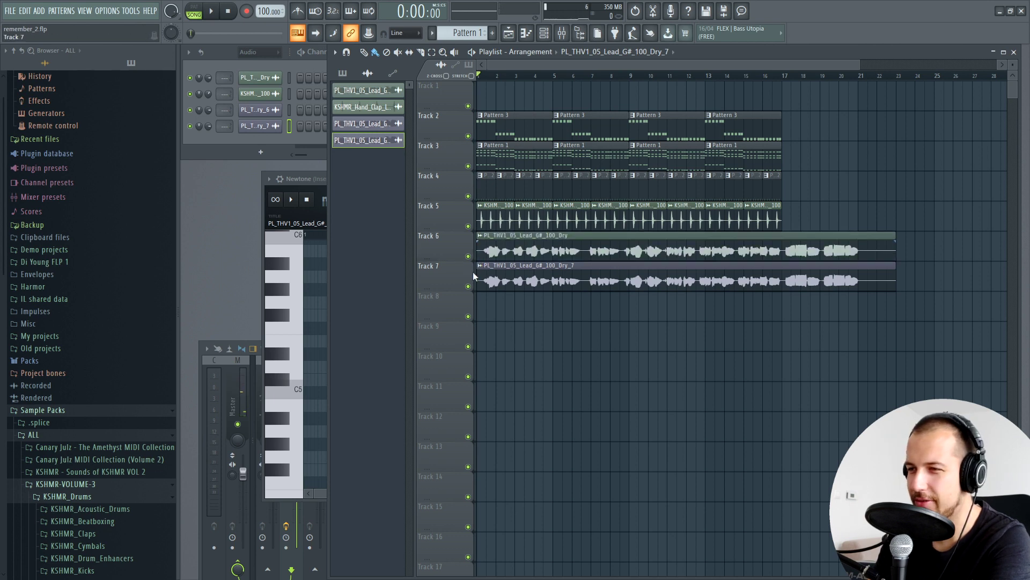
click(468, 286)
key(space)
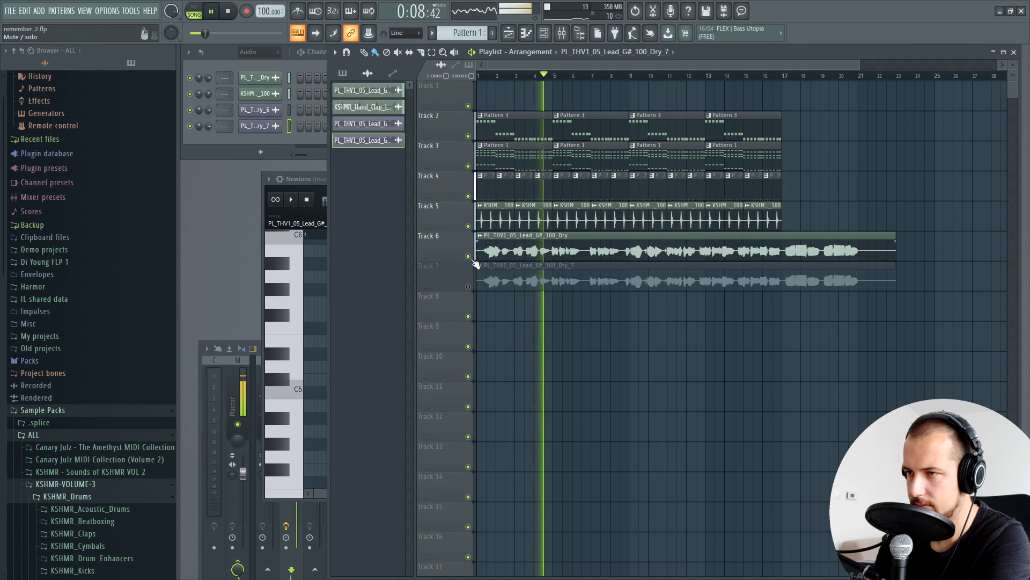
key(space)
key(space)
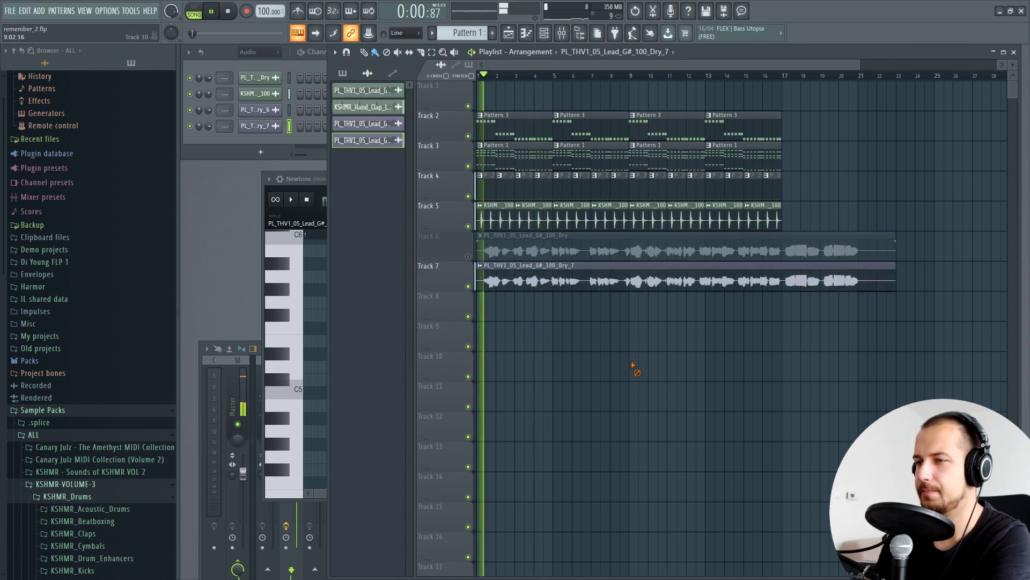
- Stop playback and bring the zoomed-out Newtone editor back in front of the playlist
click(317, 179)
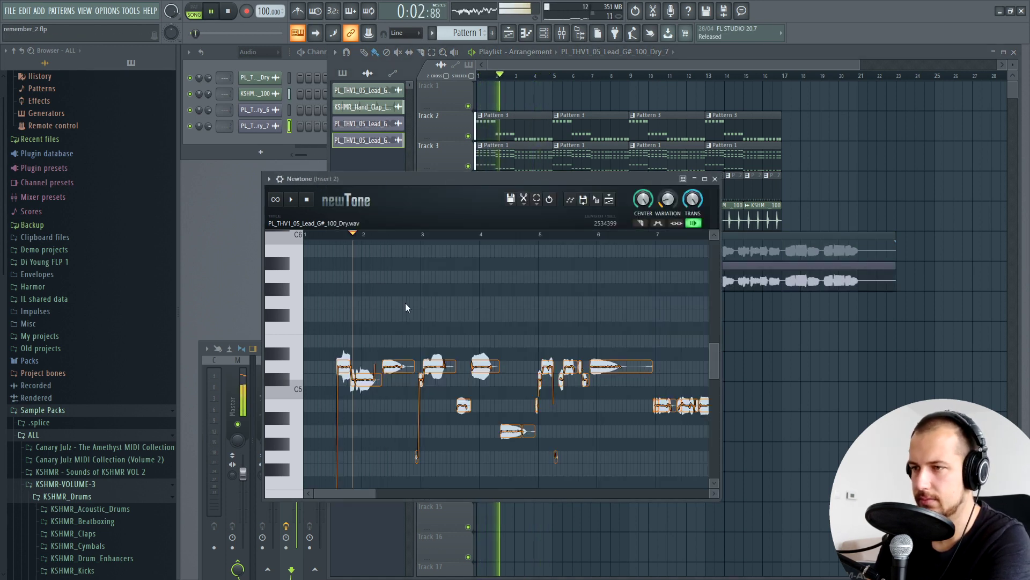
click(720, 80)
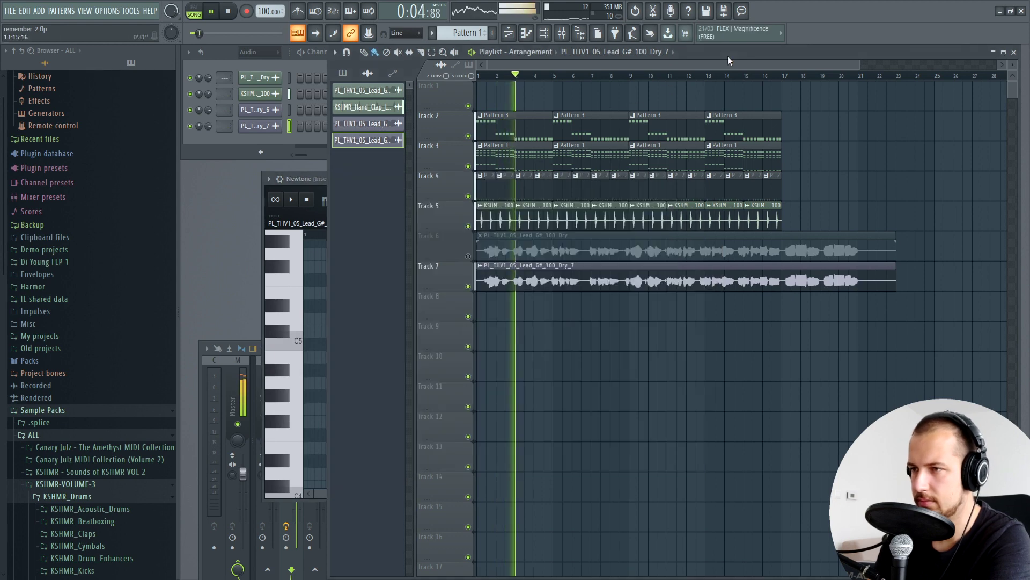
click(317, 181)
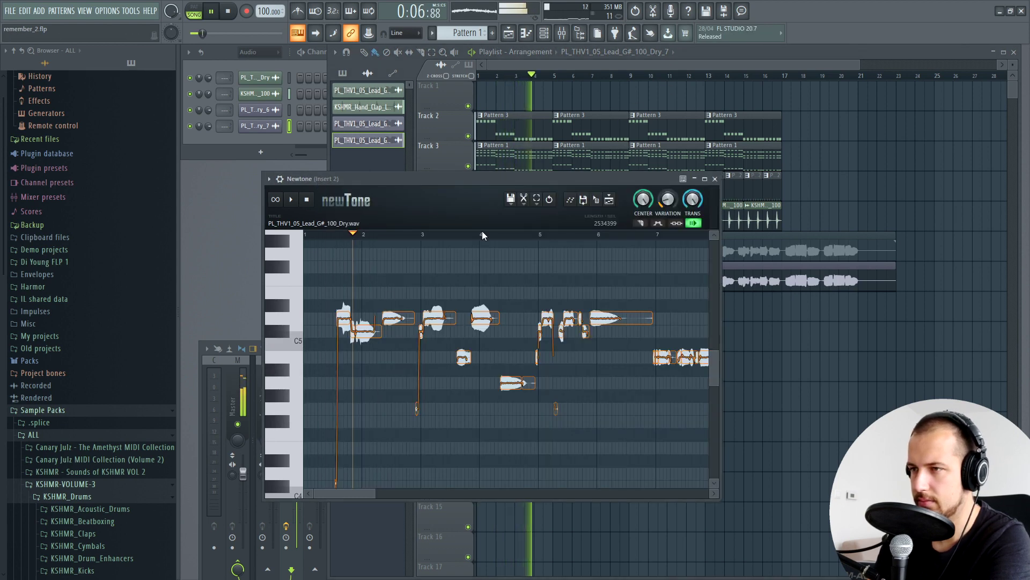
scroll(479, 236, down, 3)
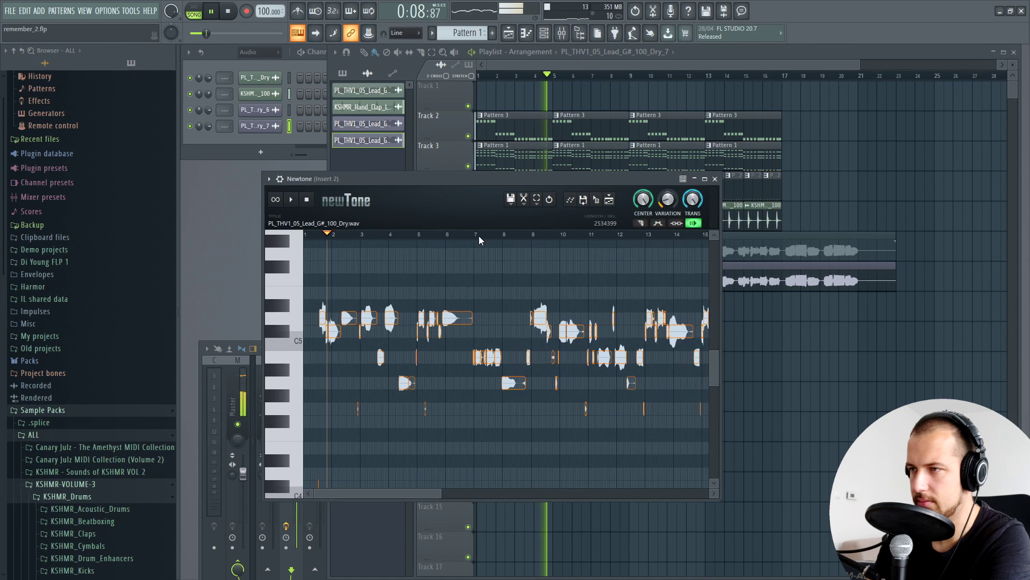
click(736, 58)
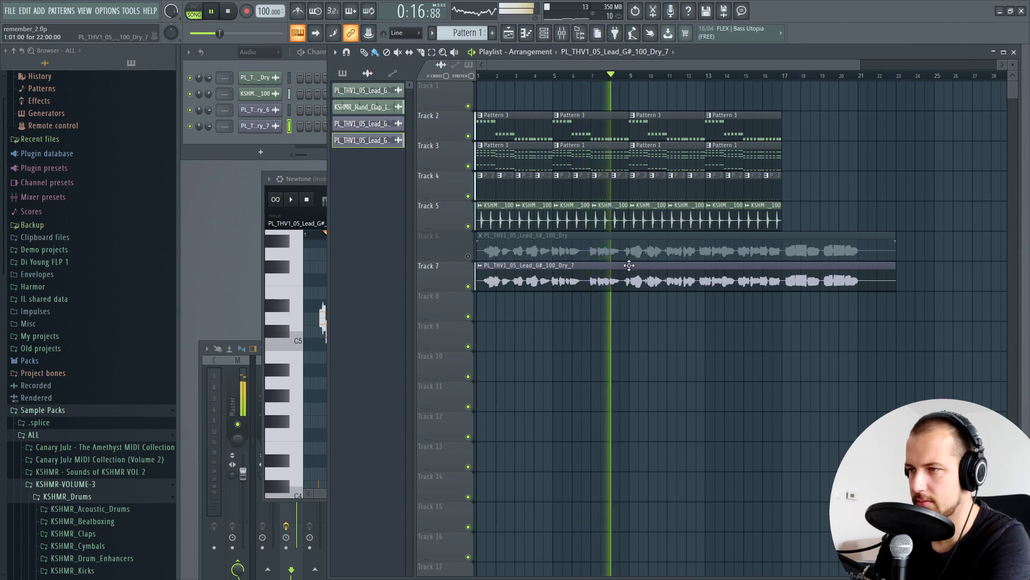
key(space)
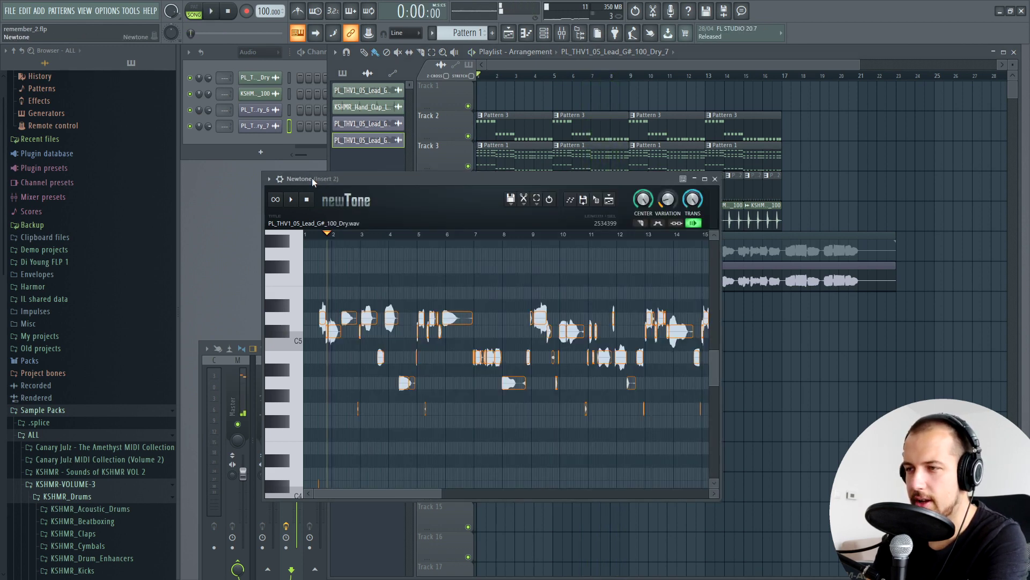
click(312, 180)
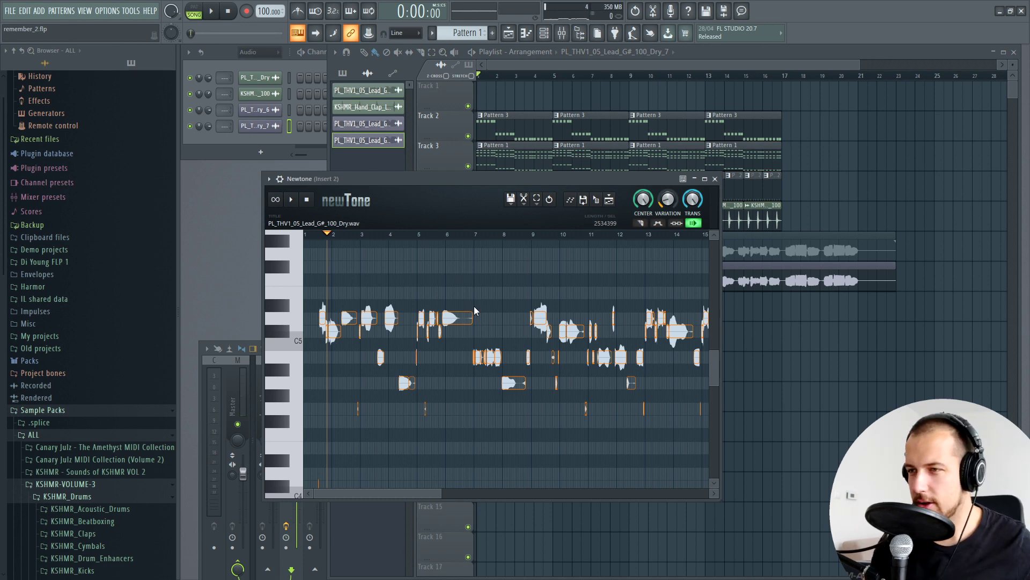
- Drop the split note's second half after bar 2 one semitone to C#5 and replay the phrase
scroll(456, 230, up, 4)
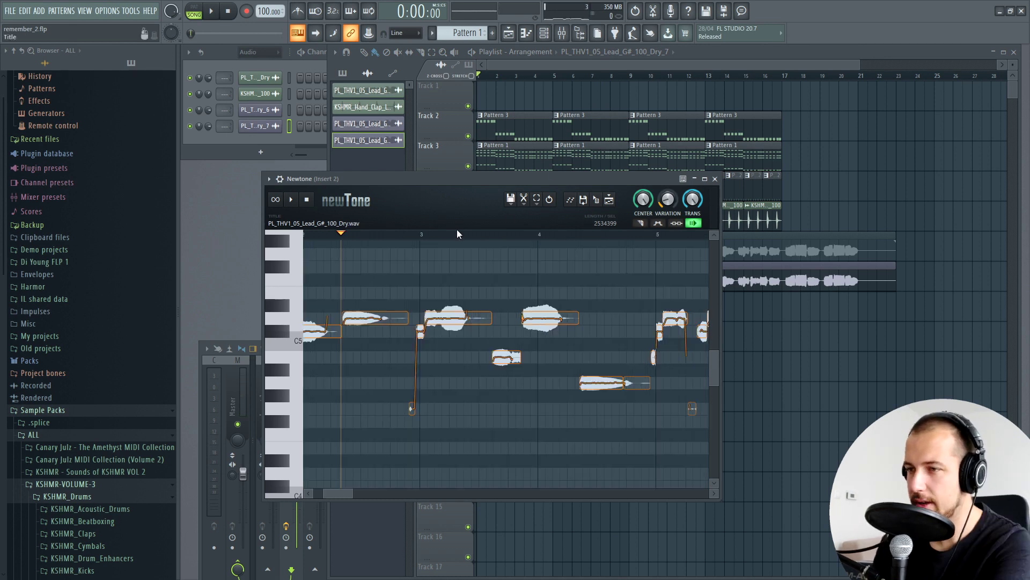
click(292, 201)
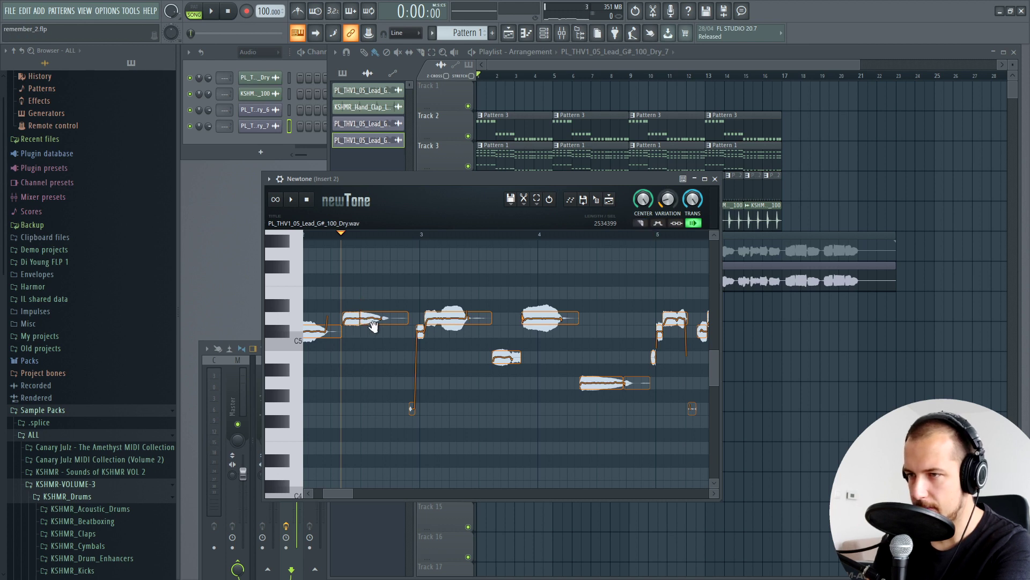
drag(380, 318, 380, 330)
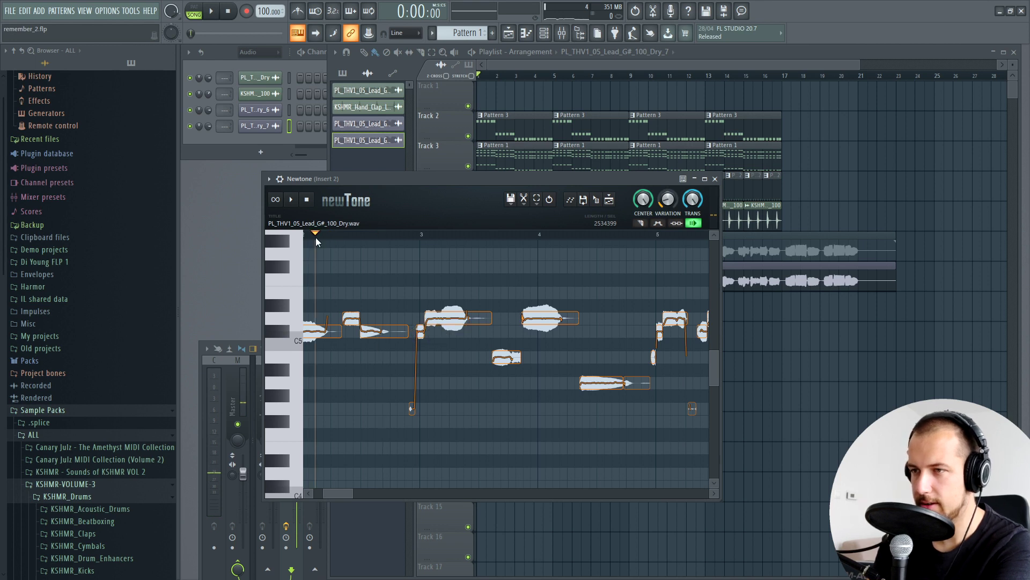
key(space)
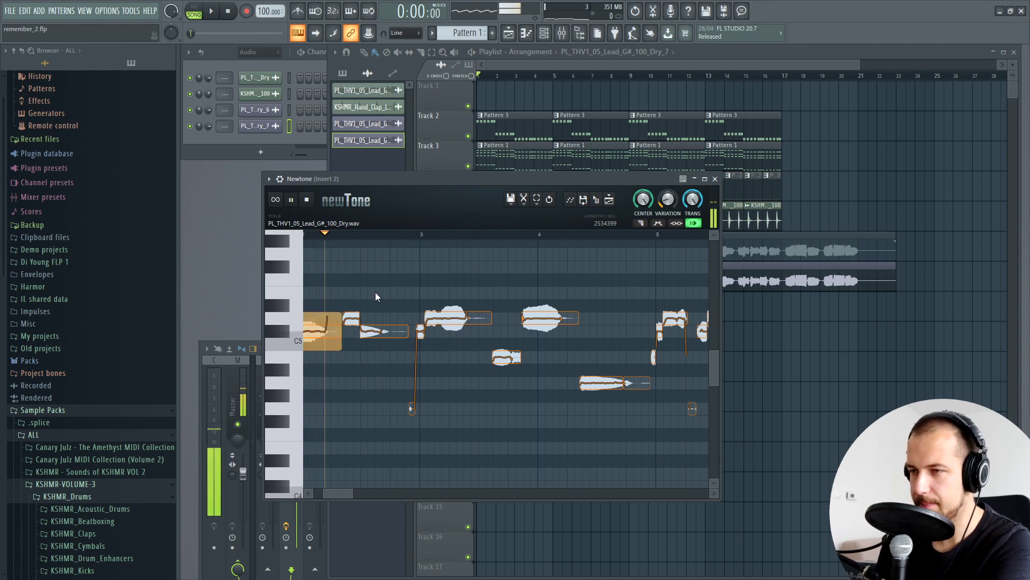
key(space)
key(space)
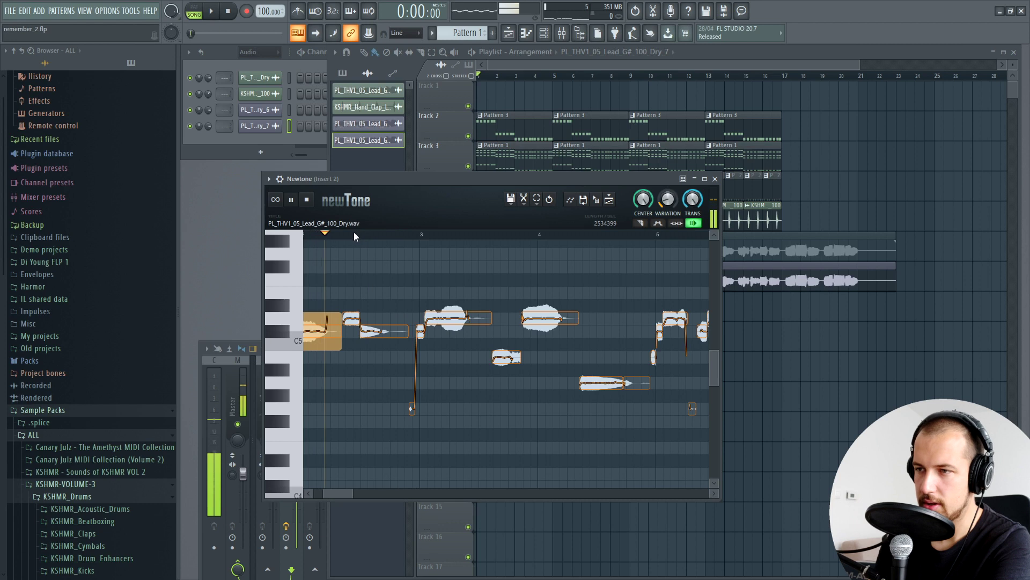
key(space)
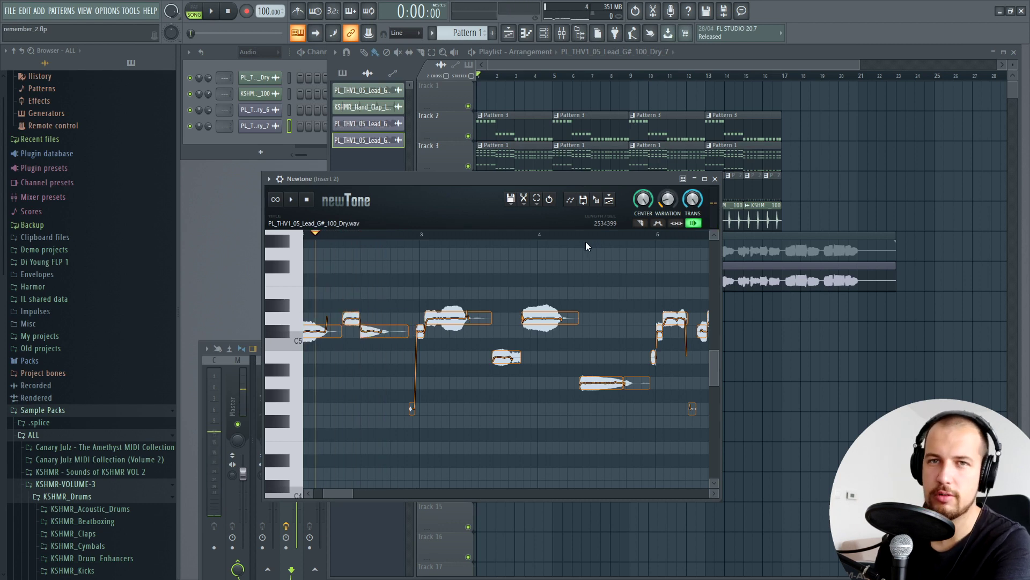
- Close Newtone and zoom out the playlist to show the vocal clips on Tracks 6 and 7
click(716, 179)
click(654, 68)
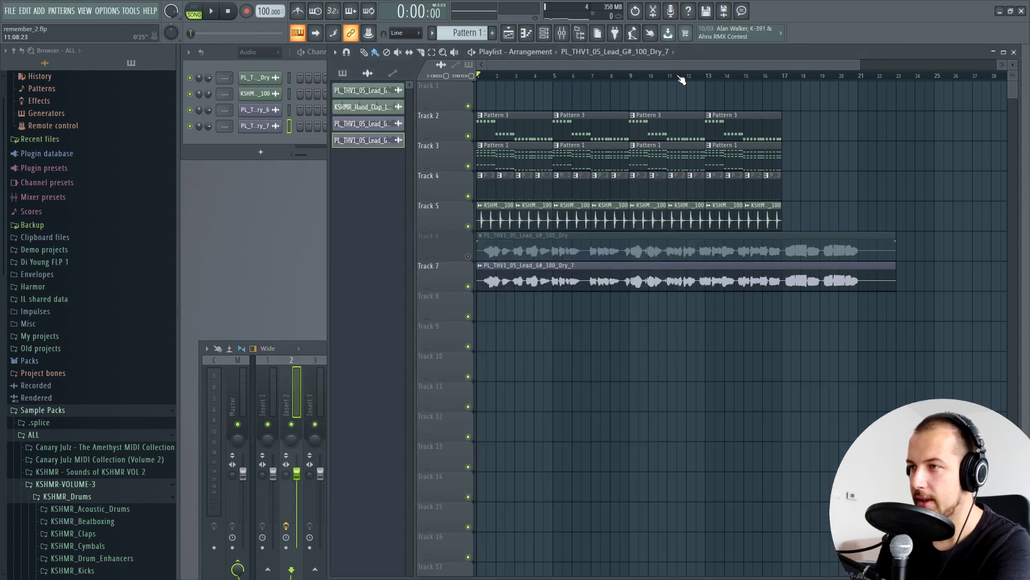
scroll(656, 78, down, 2)
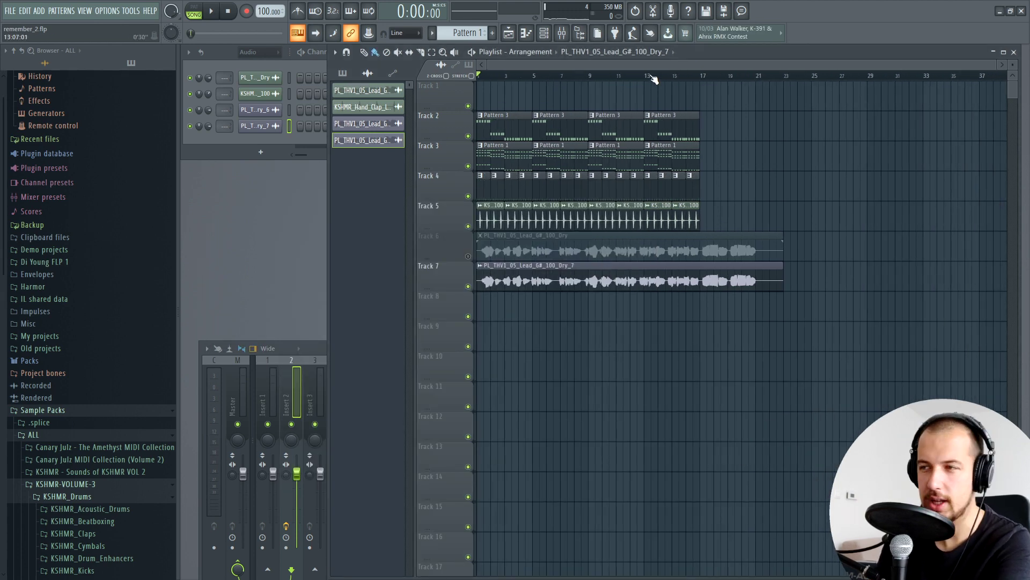